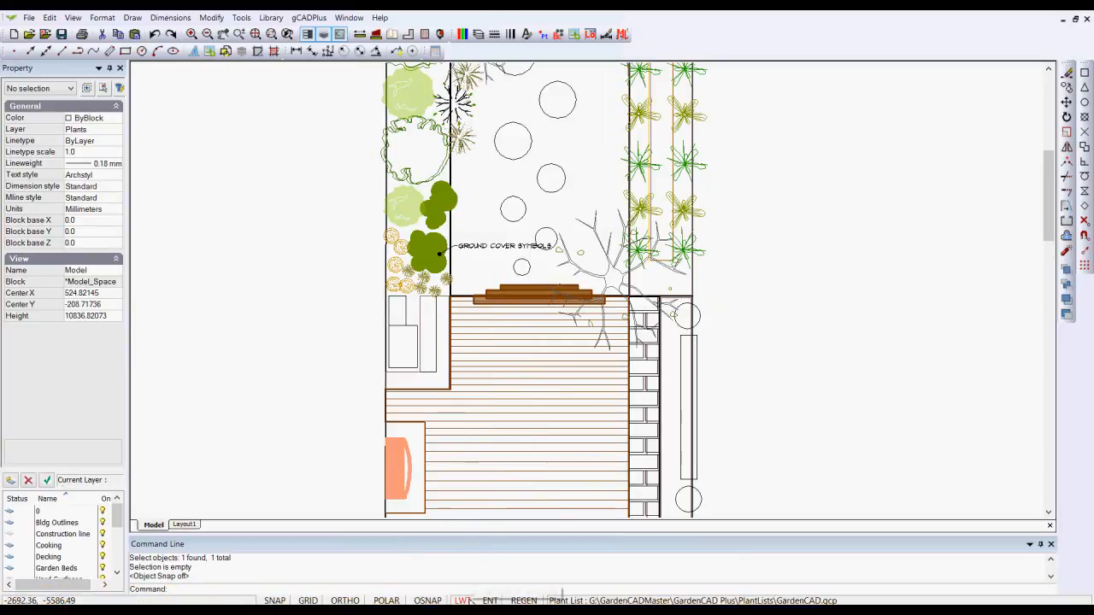
Examine the lineweights of the cooking area's curved line, the decking outline and a stepping-stone circle in model space
scroll(396, 459, "up", 3)
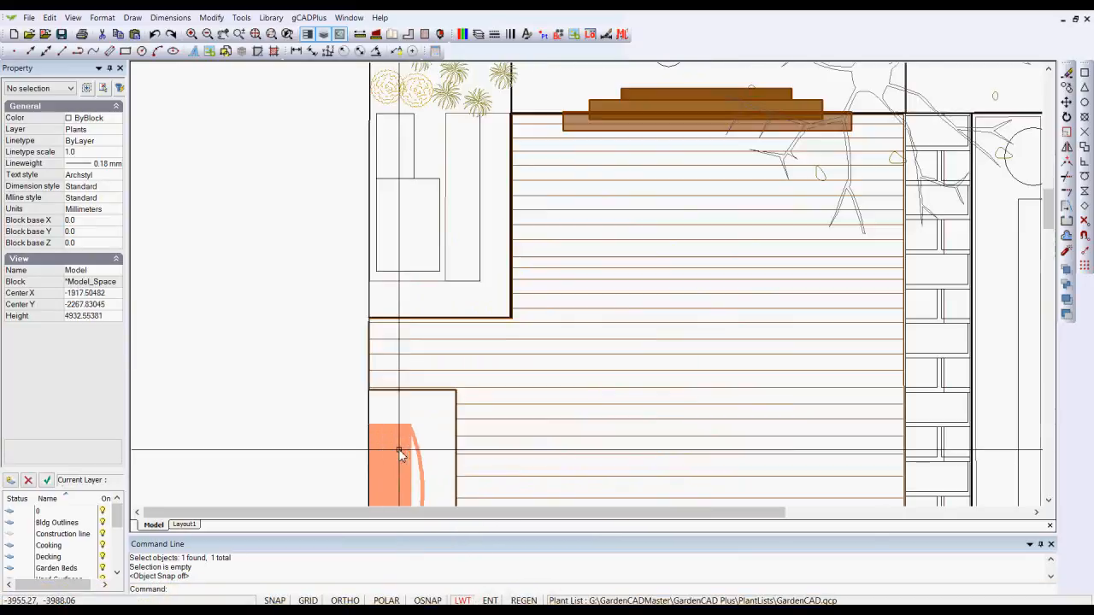
left_click(416, 440)
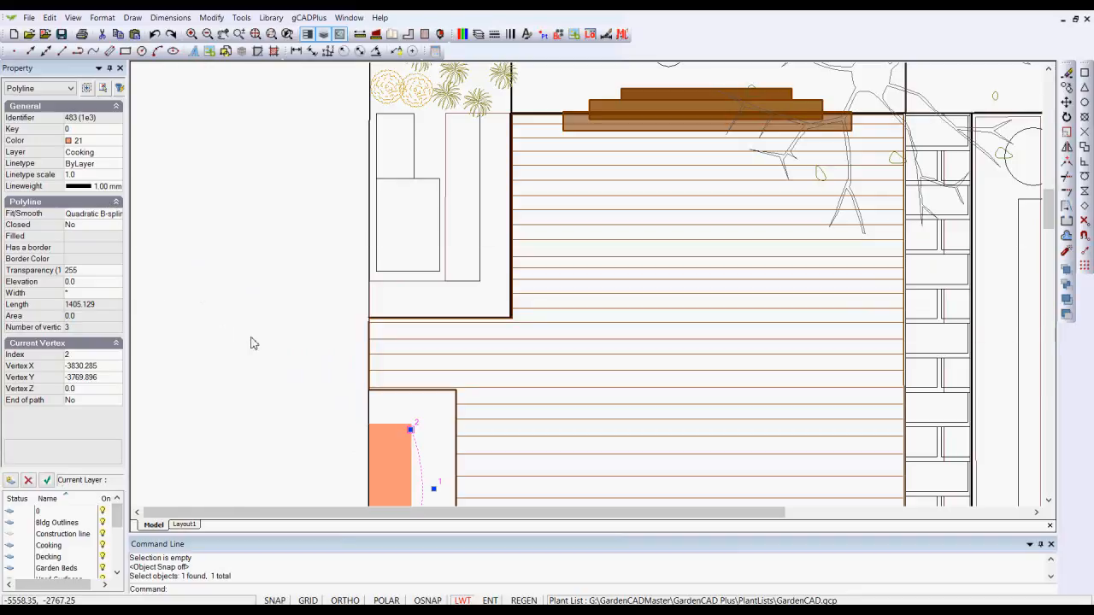
key("Escape")
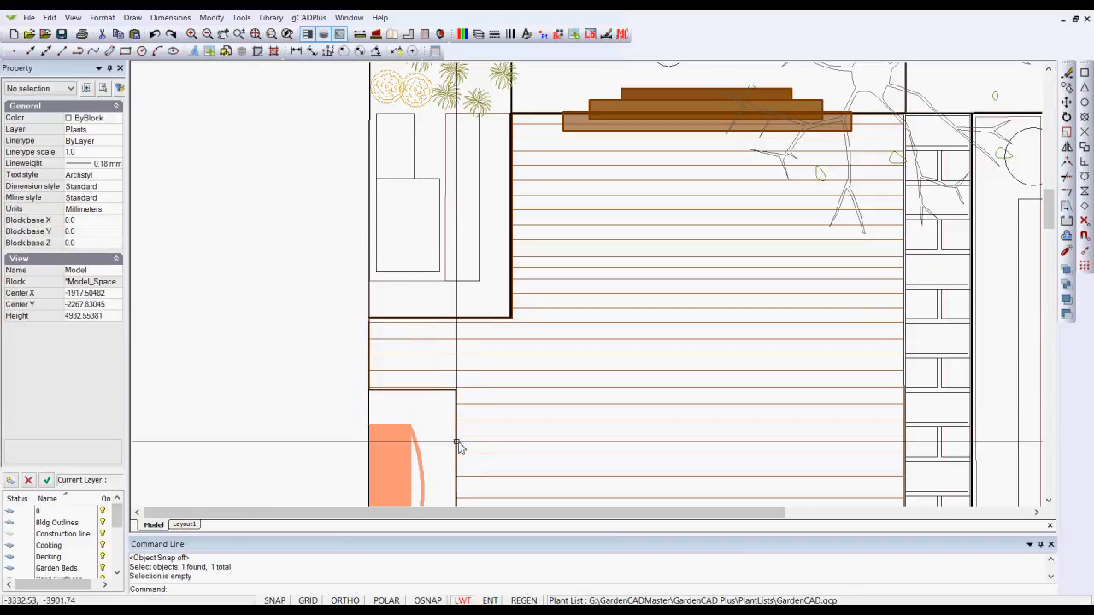
scroll(510, 313, "up", 1)
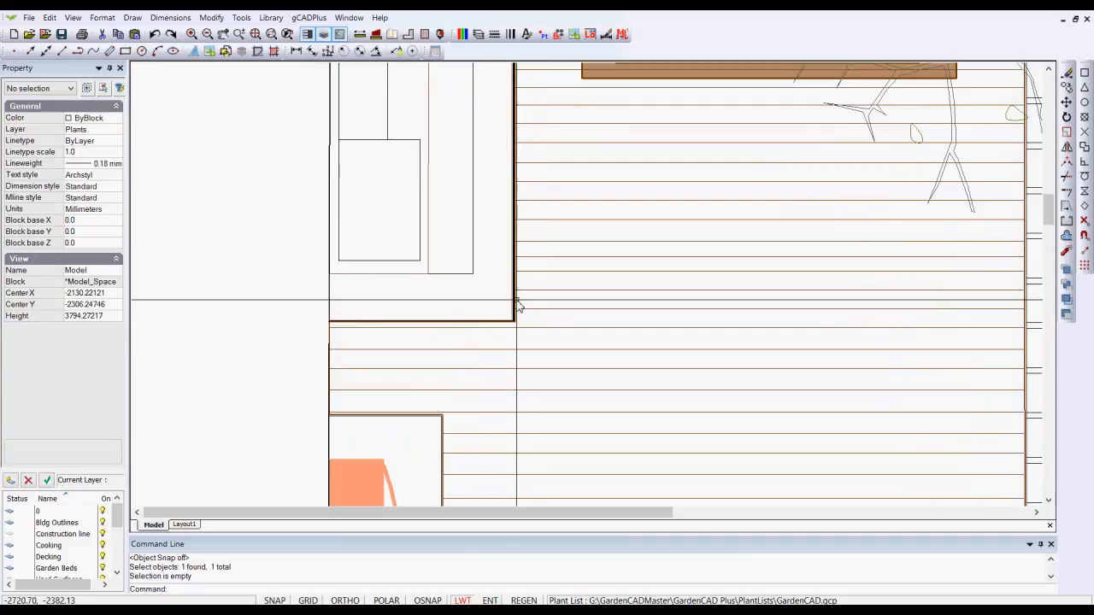
left_click(515, 317)
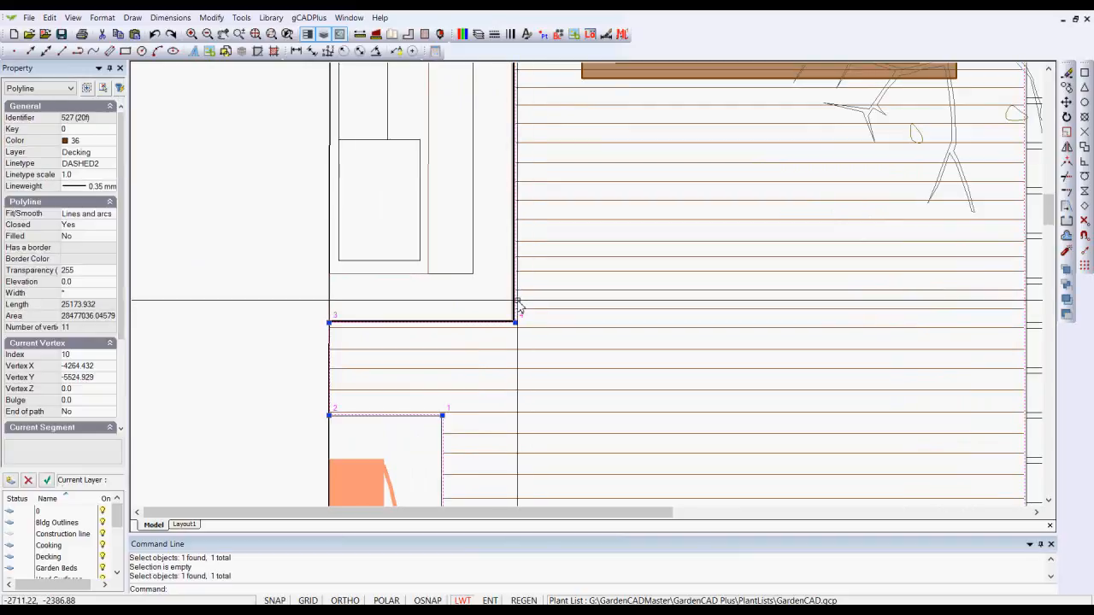
key("Escape")
scroll(593, 227, "down", 3)
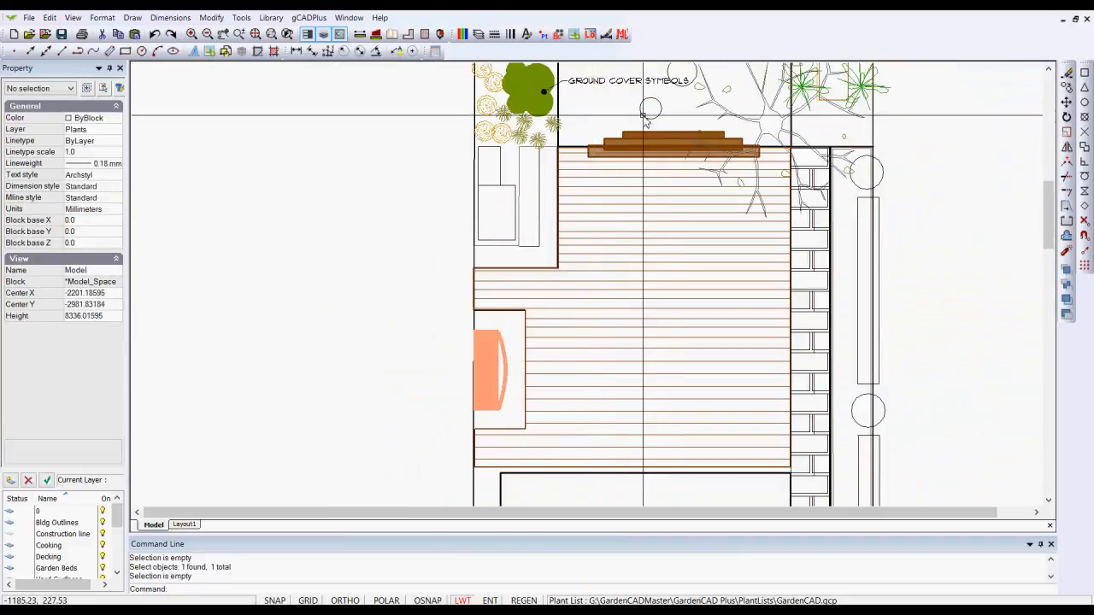
left_click(651, 116)
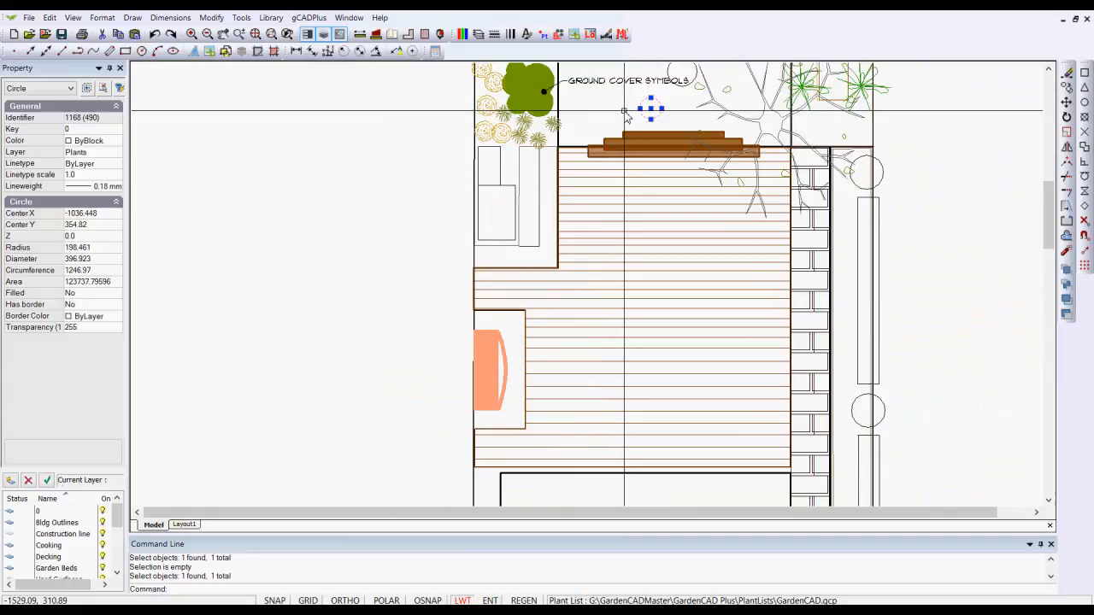
key("Escape")
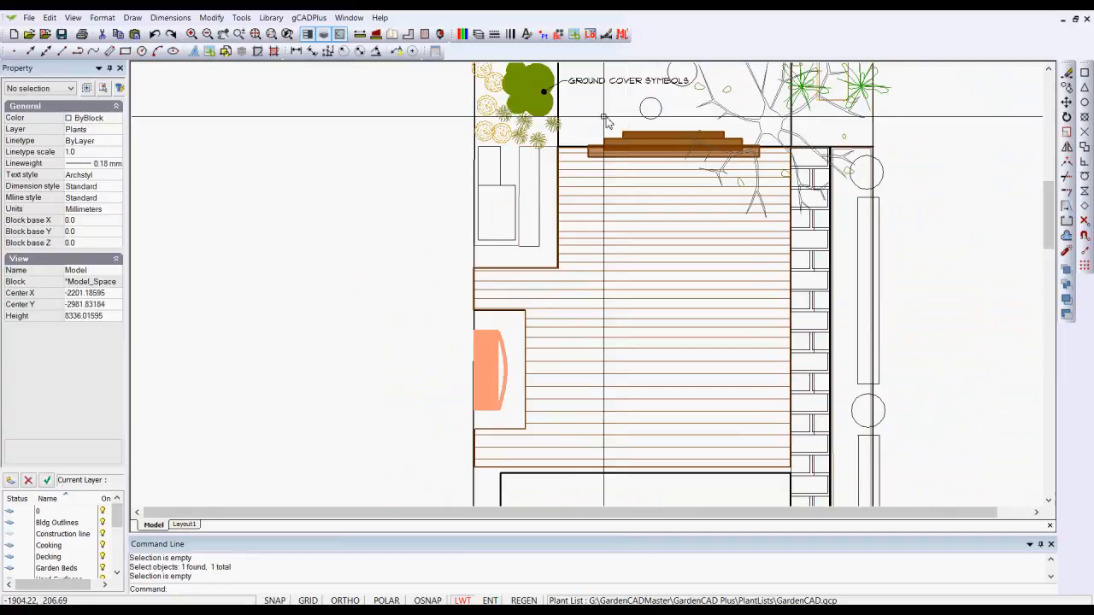
middle_click_drag(623, 120, 544, 255)
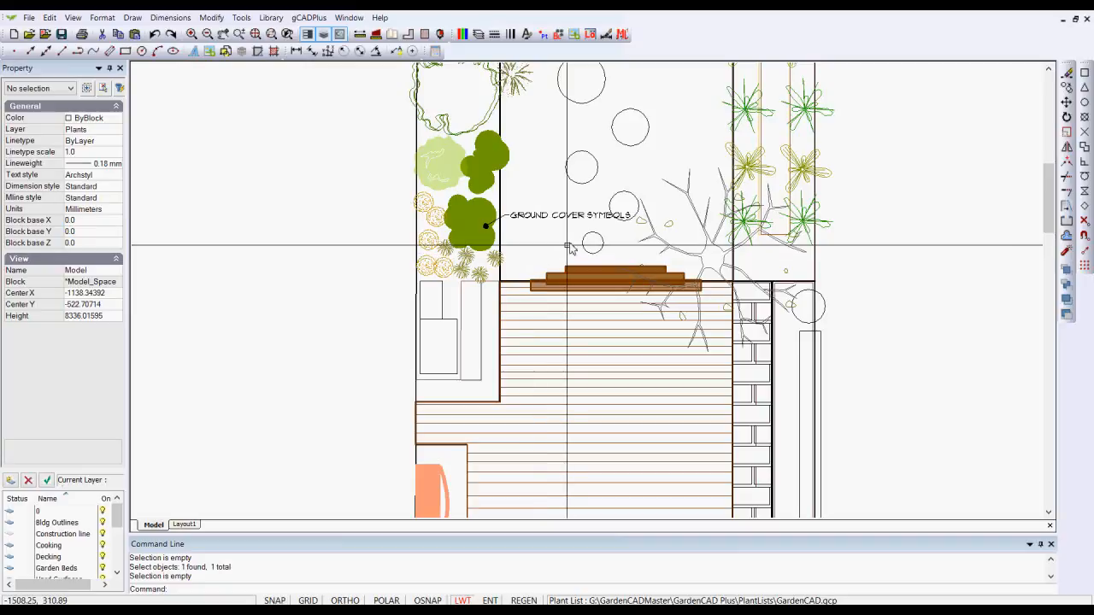
scroll(530, 265, "down", 1)
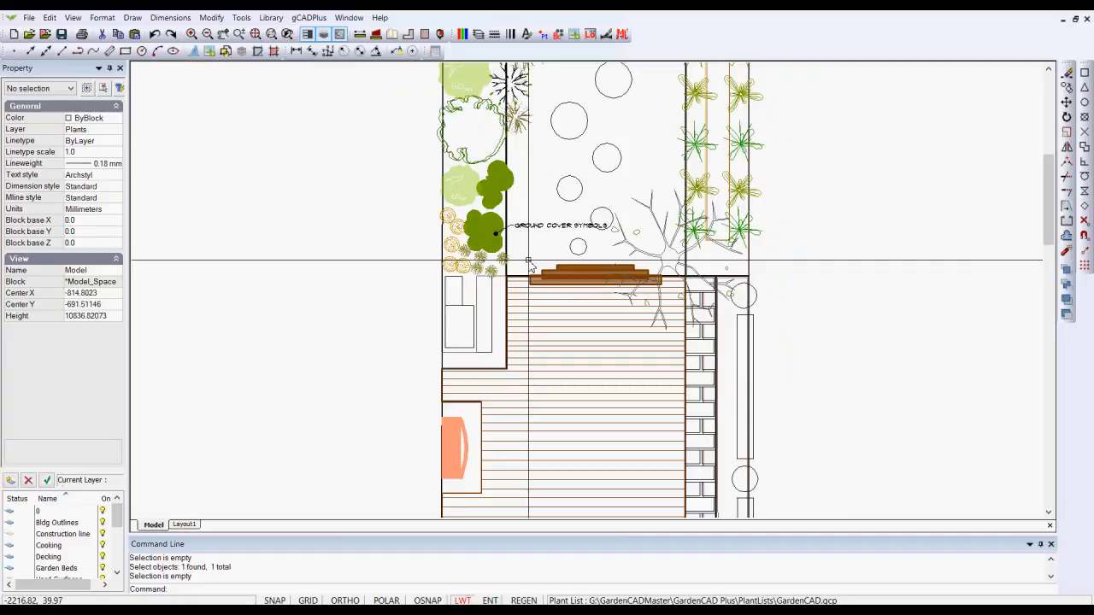
Enlarge the main Layout1 viewport's frame in model space to take in the garden, and display the result on the layout
left_click(189, 524)
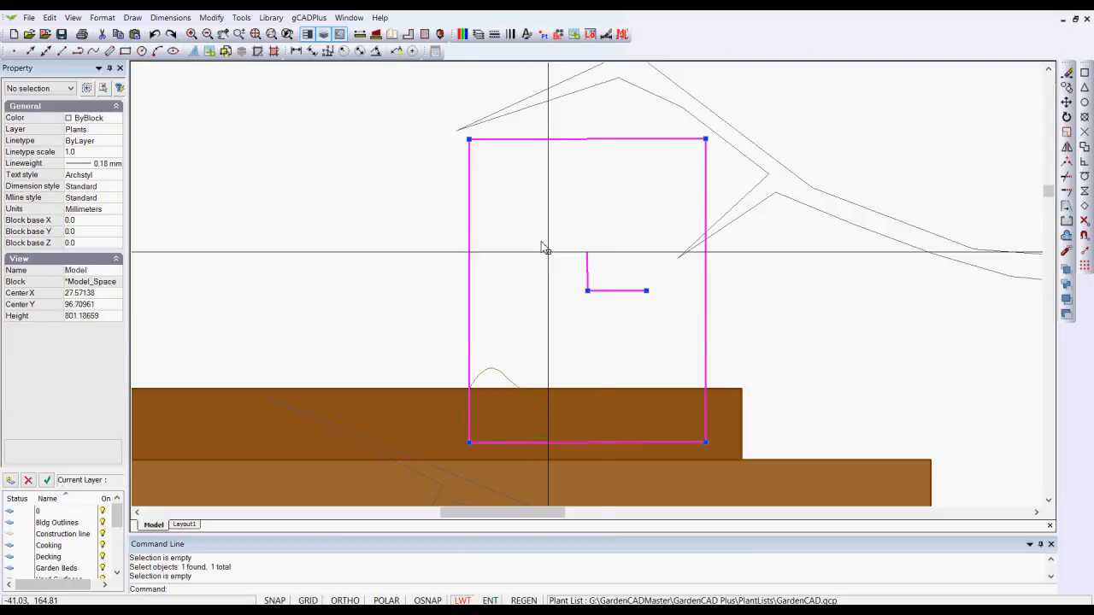
scroll(604, 342, "down", 7)
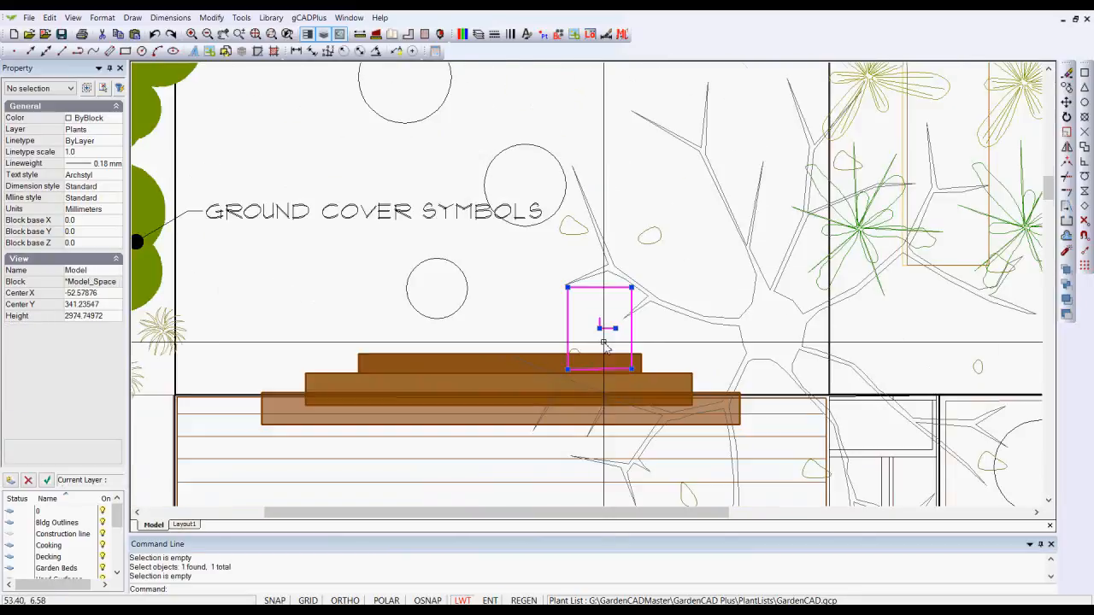
scroll(604, 342, "down", 3)
left_click(605, 340)
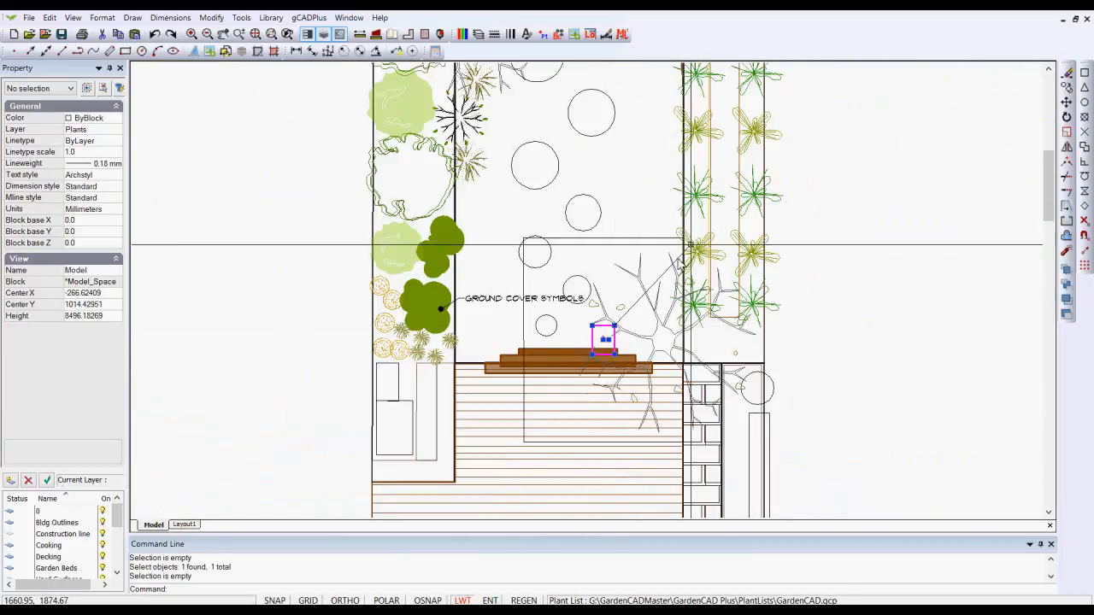
scroll(675, 265, "down", 3)
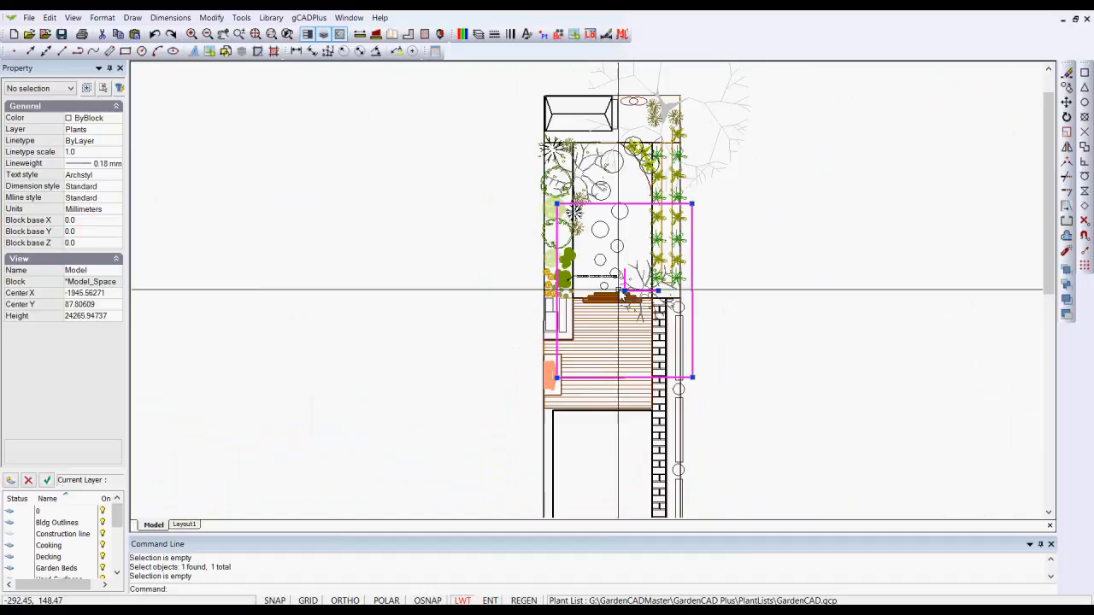
left_click(692, 205)
left_click(738, 67)
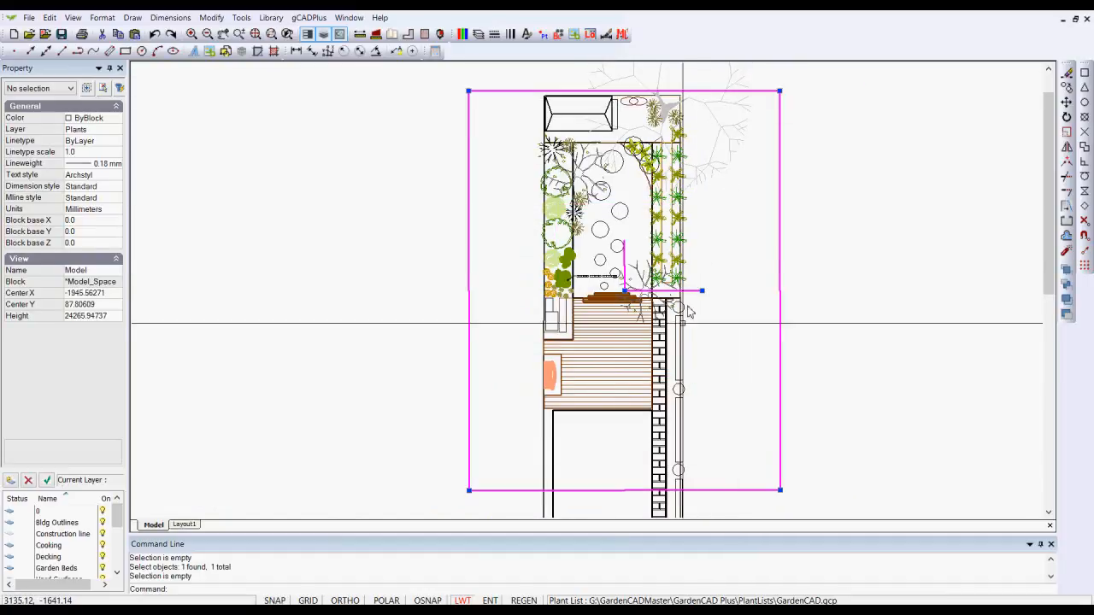
scroll(681, 332, "down", 2)
scroll(679, 334, "down", 1)
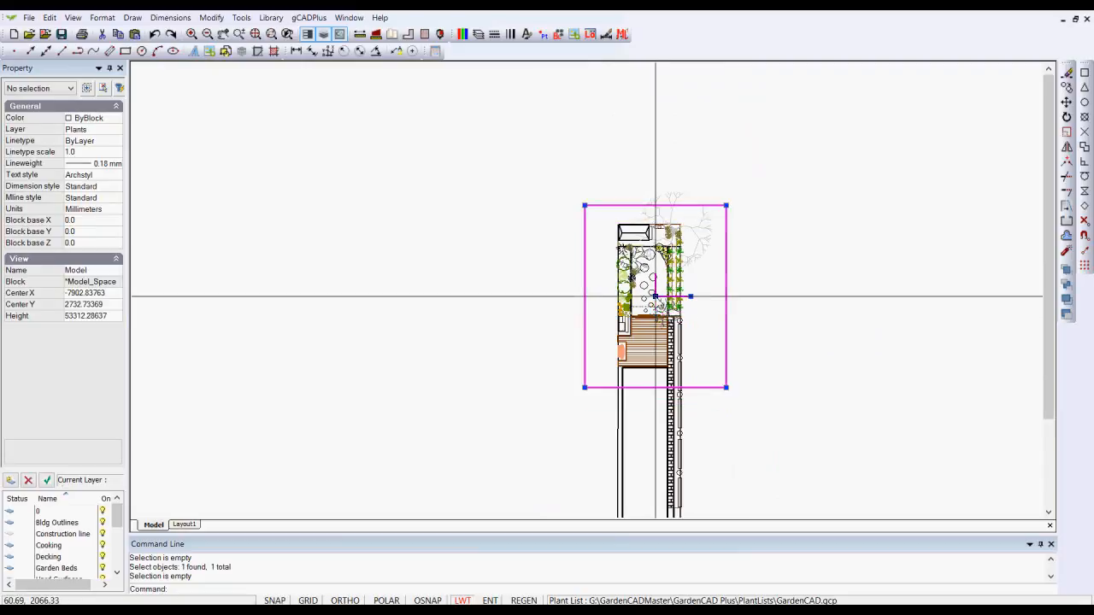
right_click(697, 266)
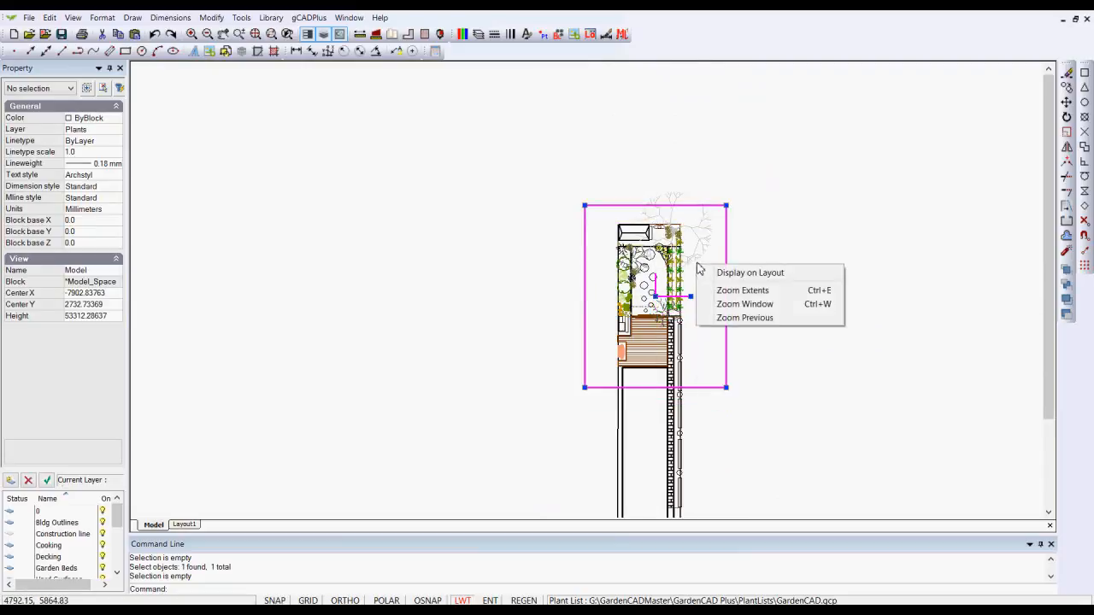
left_click(749, 273)
Show the main viewport's frame on the model once more, and return to the layout with the viewport deactivated
right_click(687, 260)
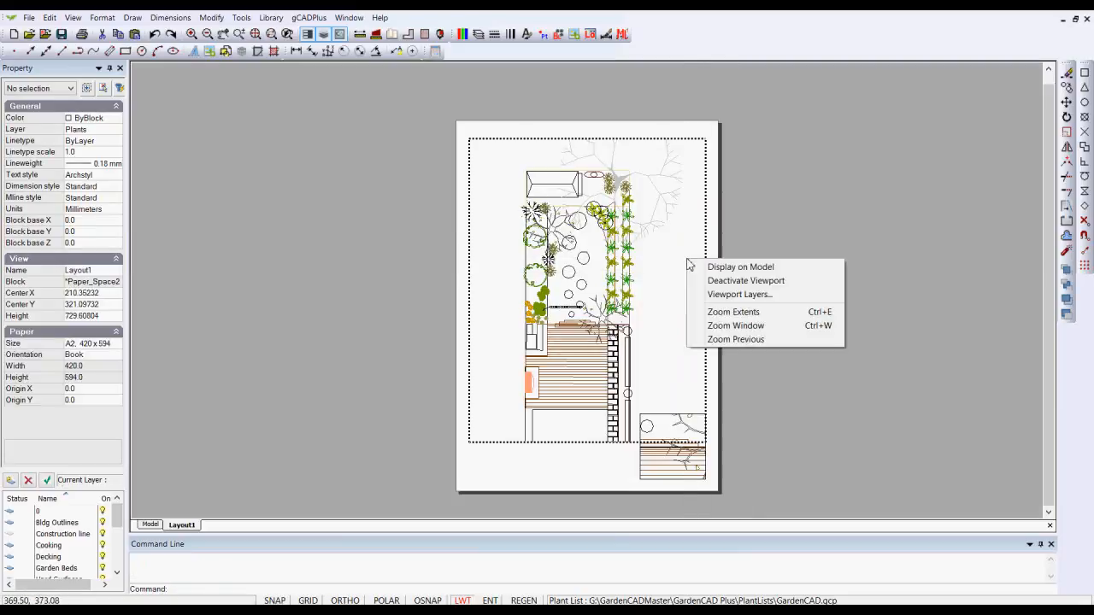
left_click(736, 269)
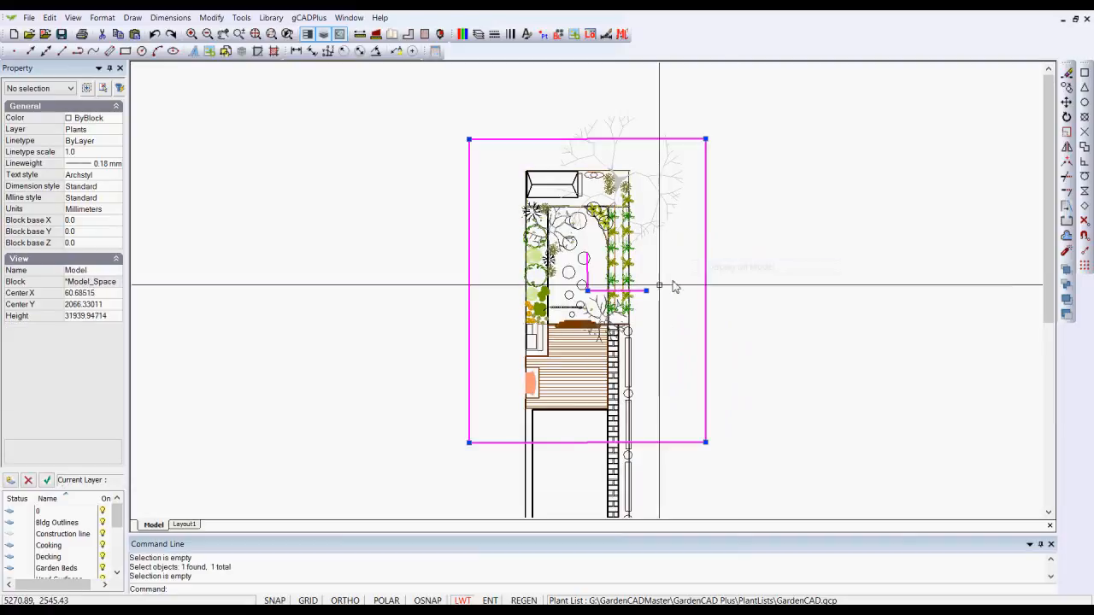
right_click(671, 253)
left_click(695, 259)
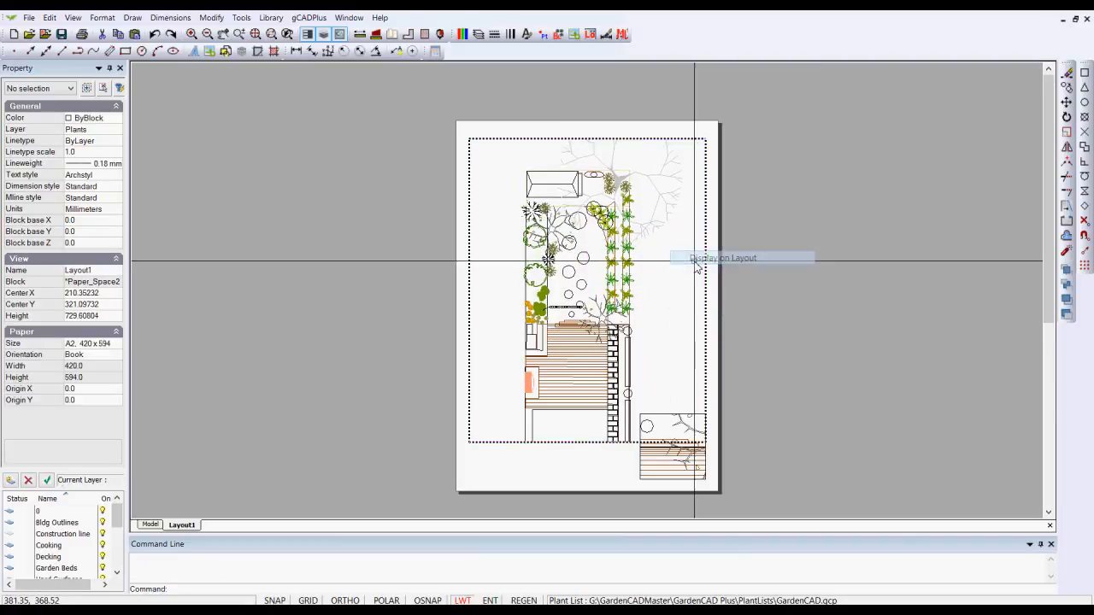
right_click(665, 307)
left_click(709, 329)
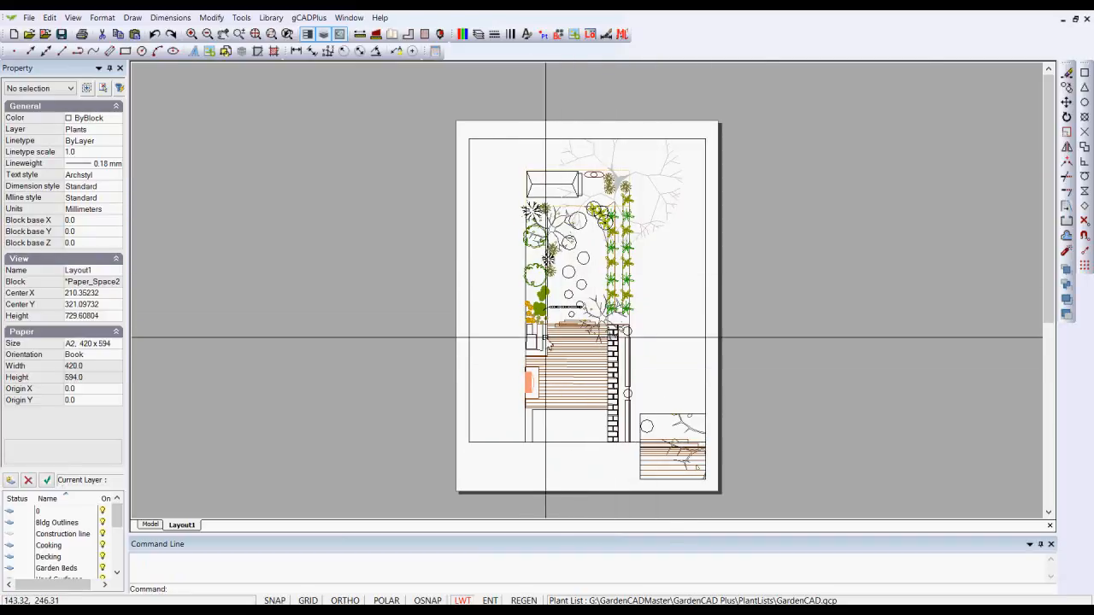
Examine at close range how the lineweights of the decking and its border lines display on the layout
scroll(560, 342, "up", 8)
scroll(554, 366, "up", 1)
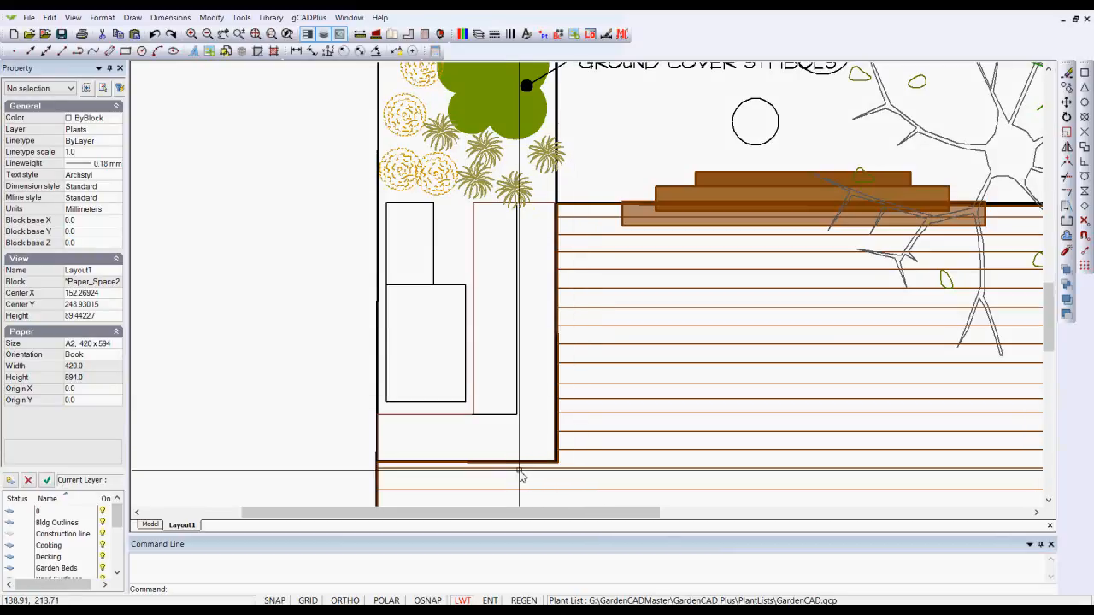
scroll(520, 470, "up", 3)
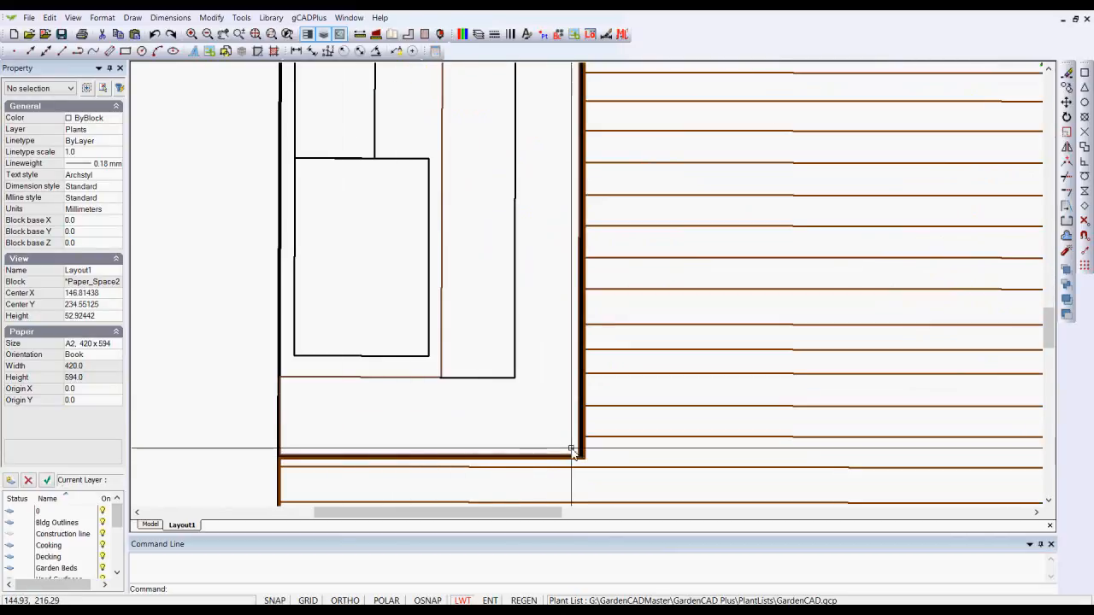
scroll(575, 341, "down", 5)
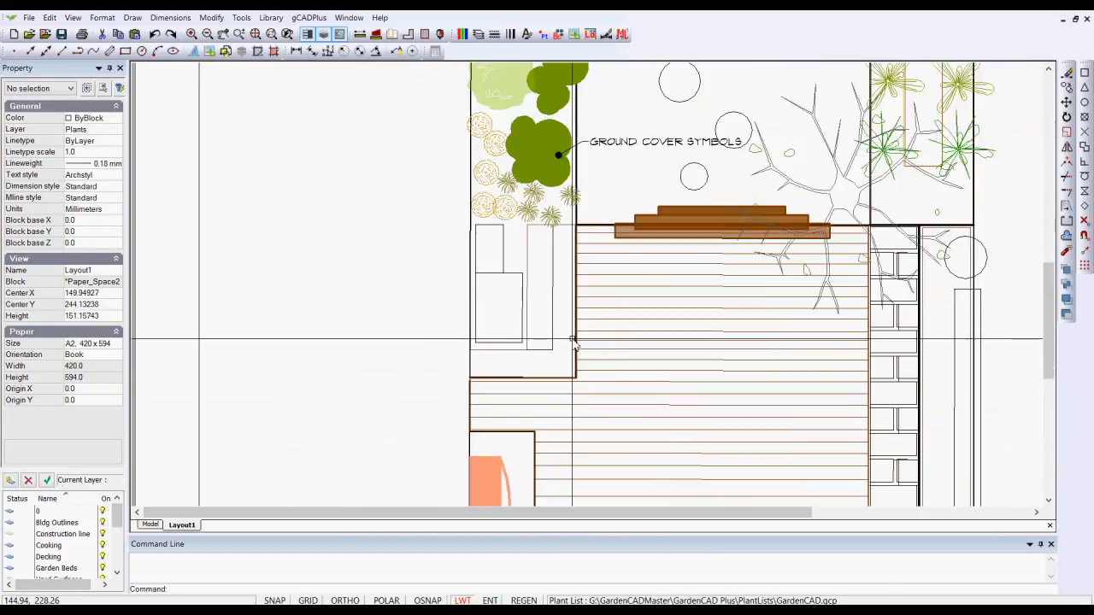
scroll(574, 342, "down", 1)
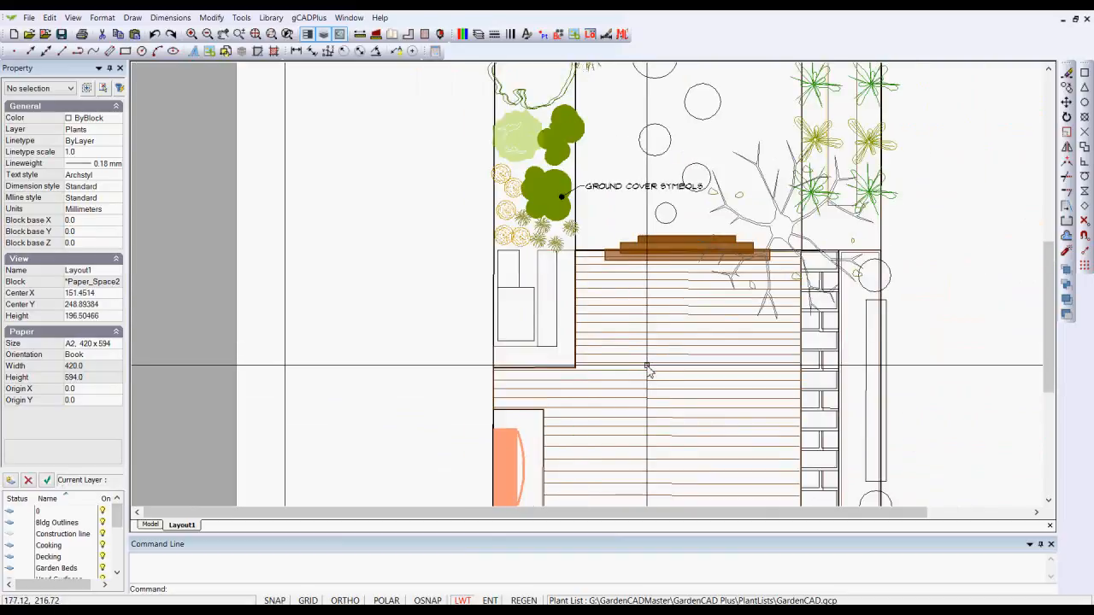
scroll(647, 368, "down", 3)
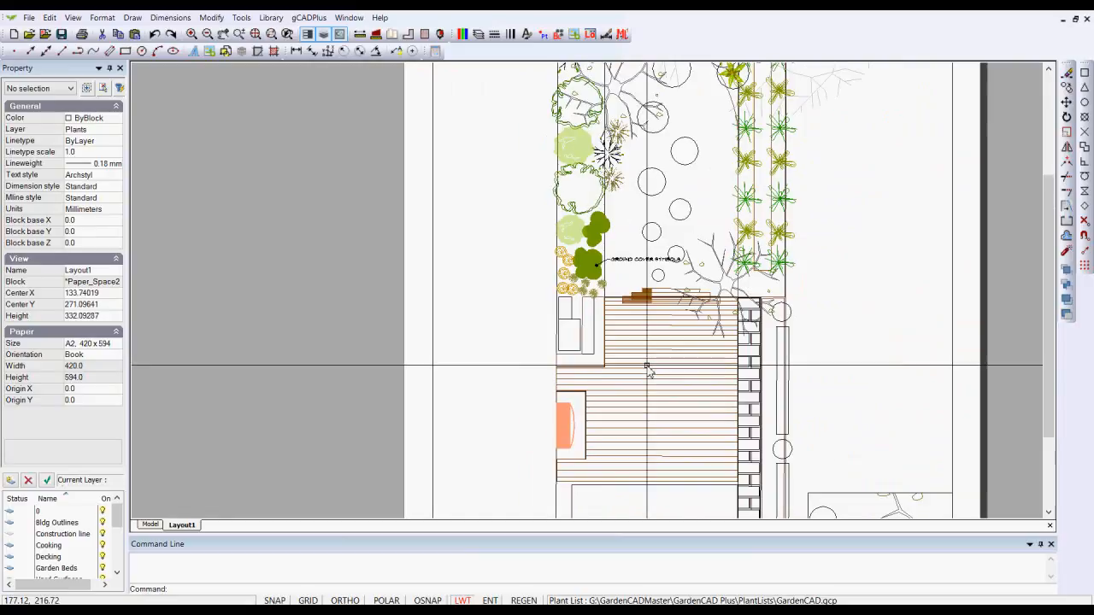
Delete the small detail viewport at the lower corner of the layout sheet
scroll(647, 368, "down", 1)
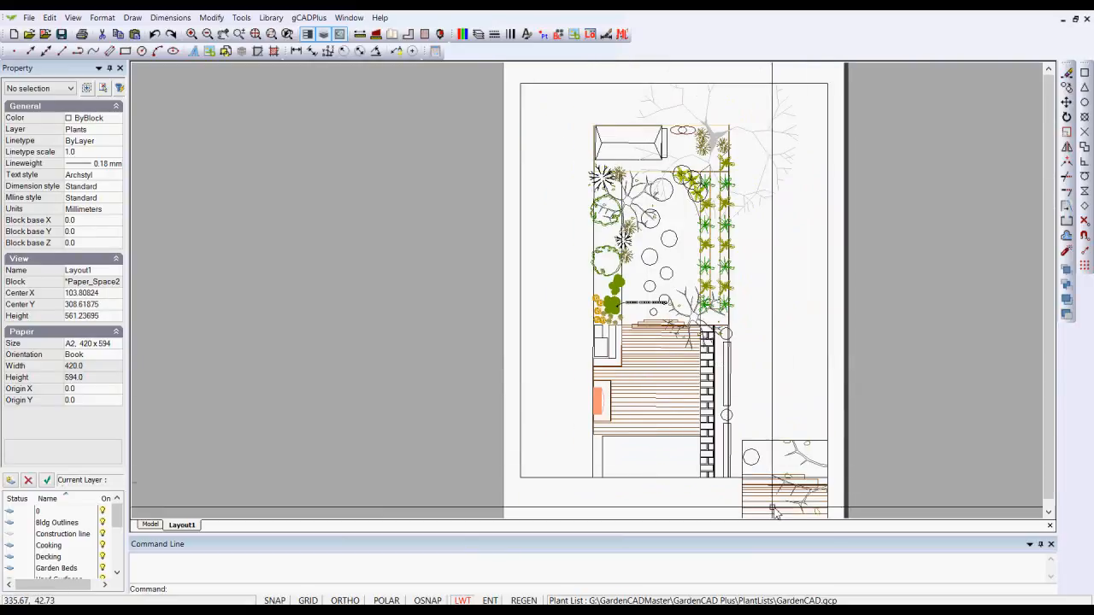
left_click(741, 511)
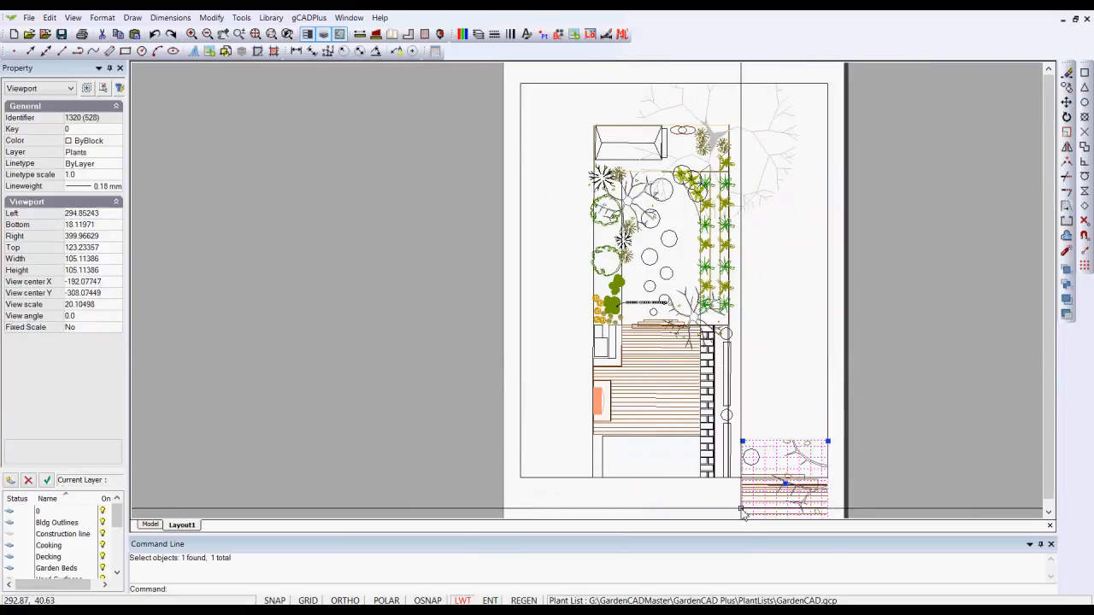
key("Escape")
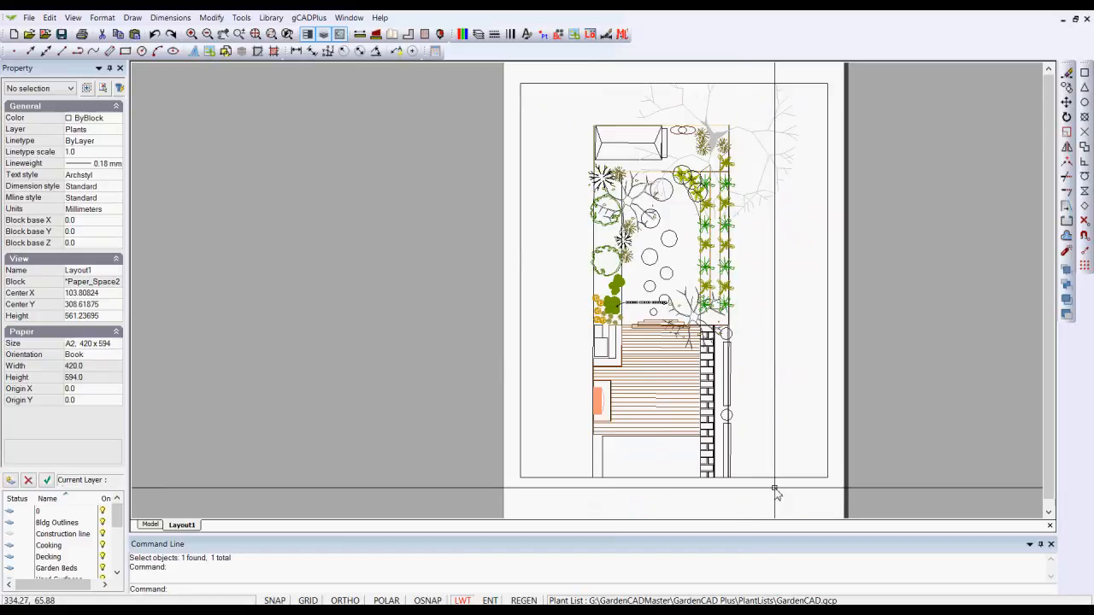
Stretch the remaining viewport's opposite corners out to the sheet corners so that it fills nearly the whole A2 page
scroll(774, 492, "down", 2)
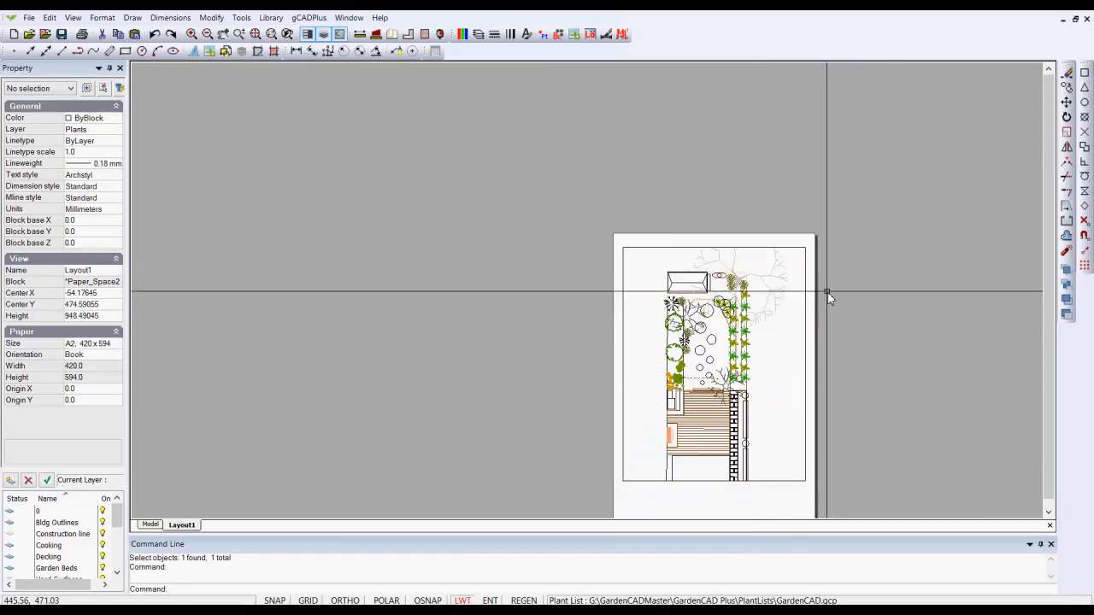
left_click(811, 245)
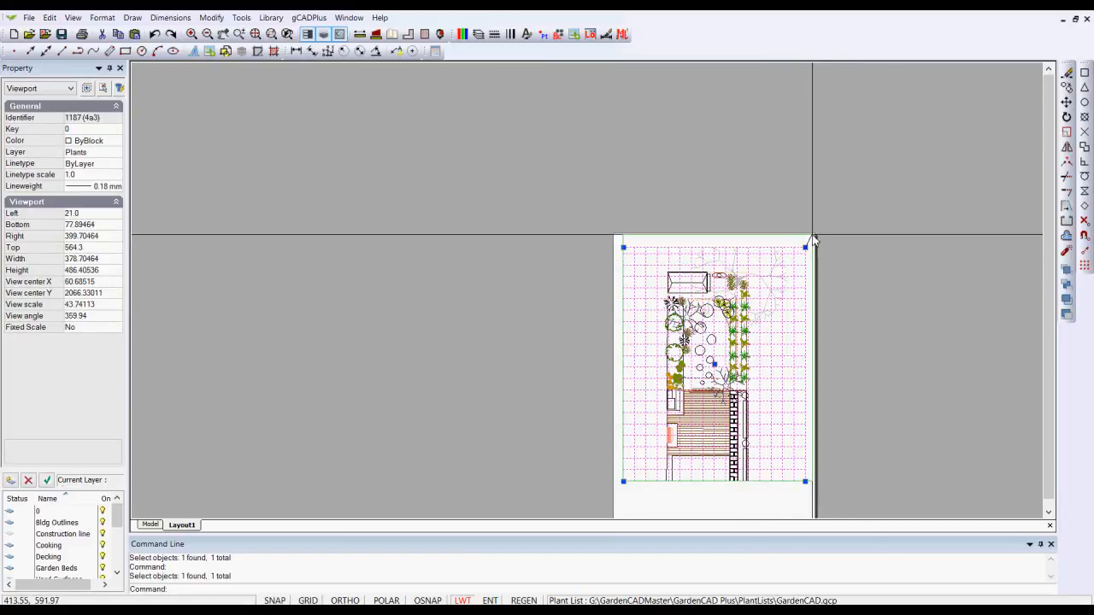
left_click(812, 238)
middle_click_drag(851, 196, 850, 26)
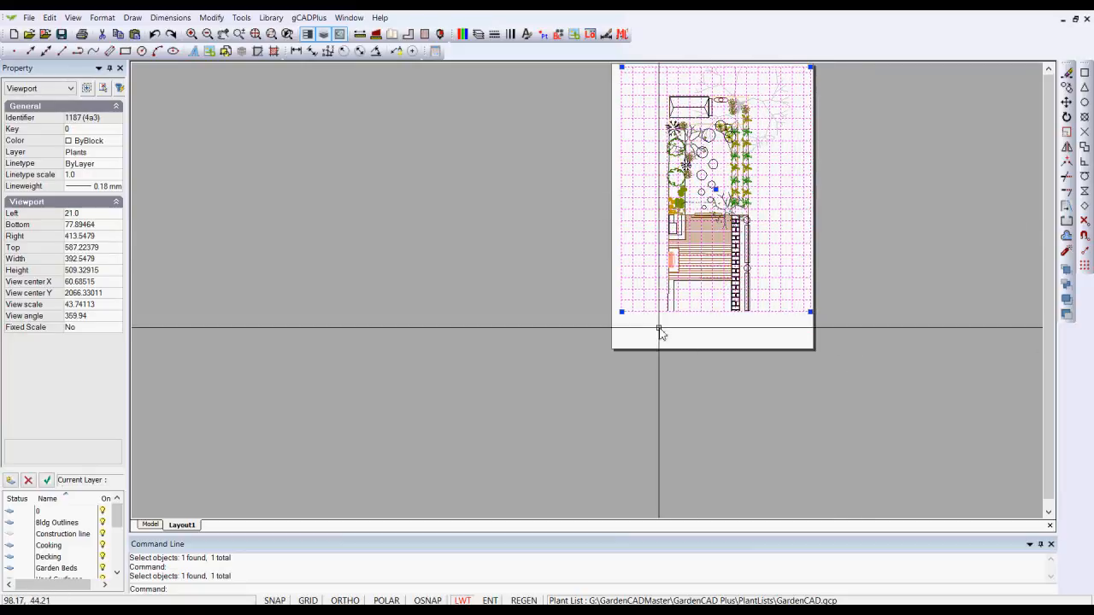
left_click(615, 346)
key("Escape")
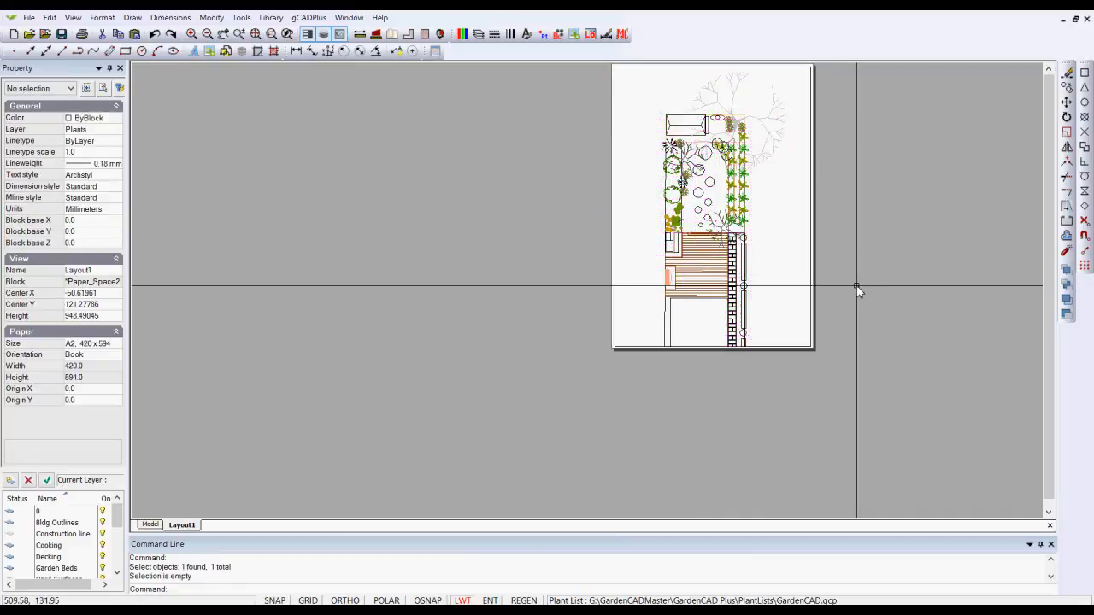
scroll(683, 199, "up", 3)
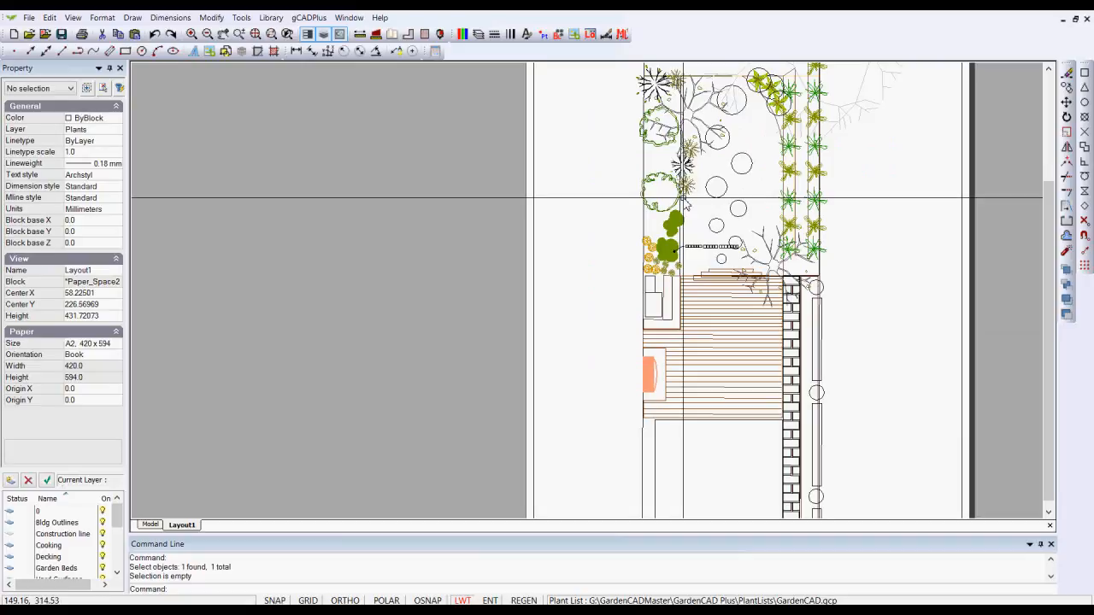
scroll(683, 198, "down", 1)
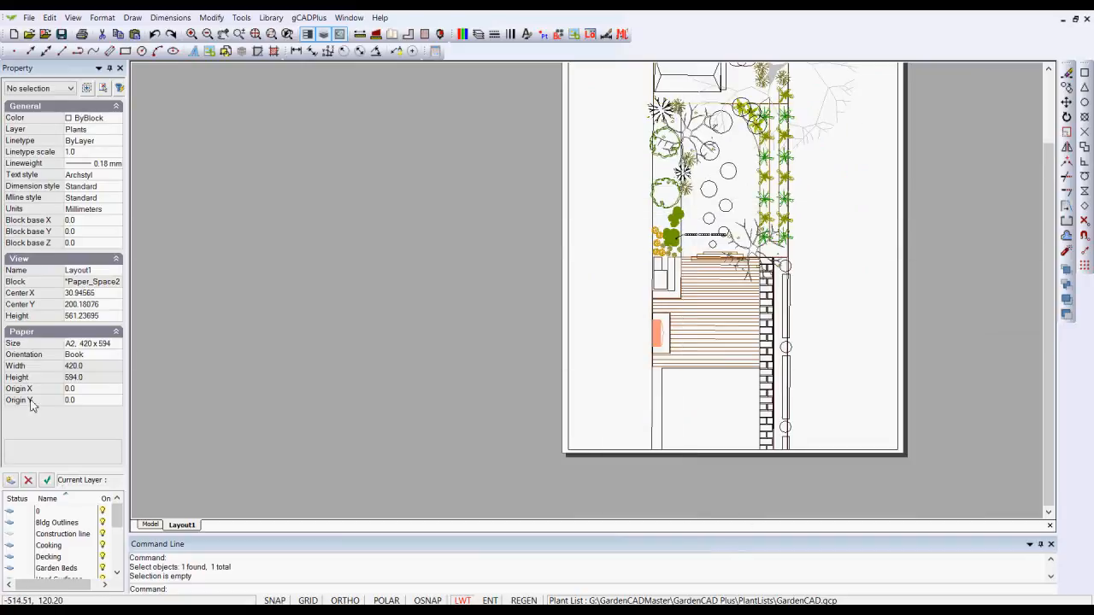
right_click(183, 529)
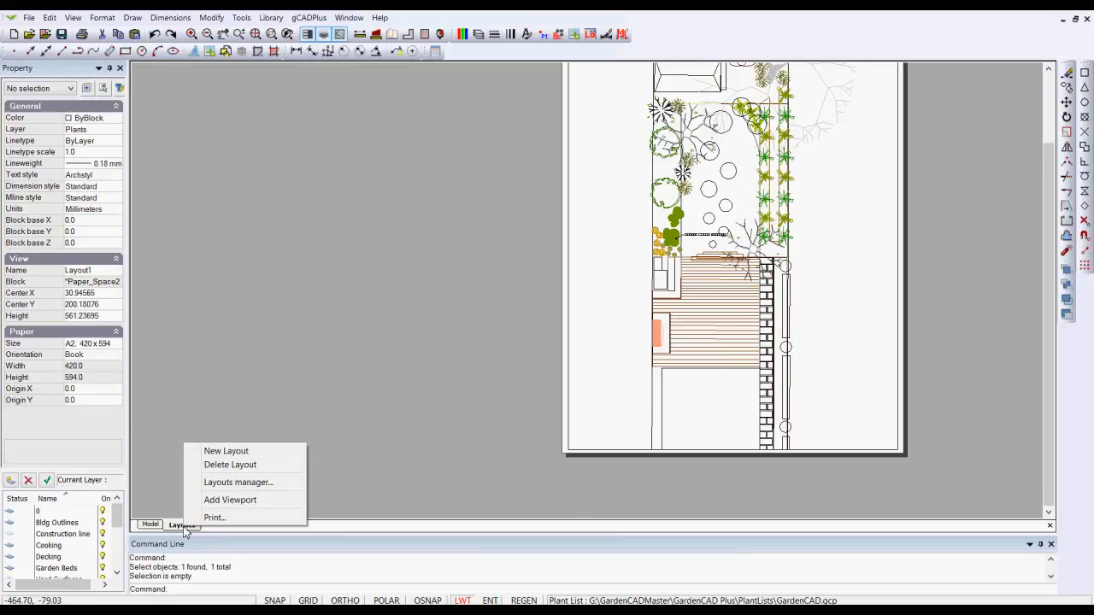
left_click(227, 485)
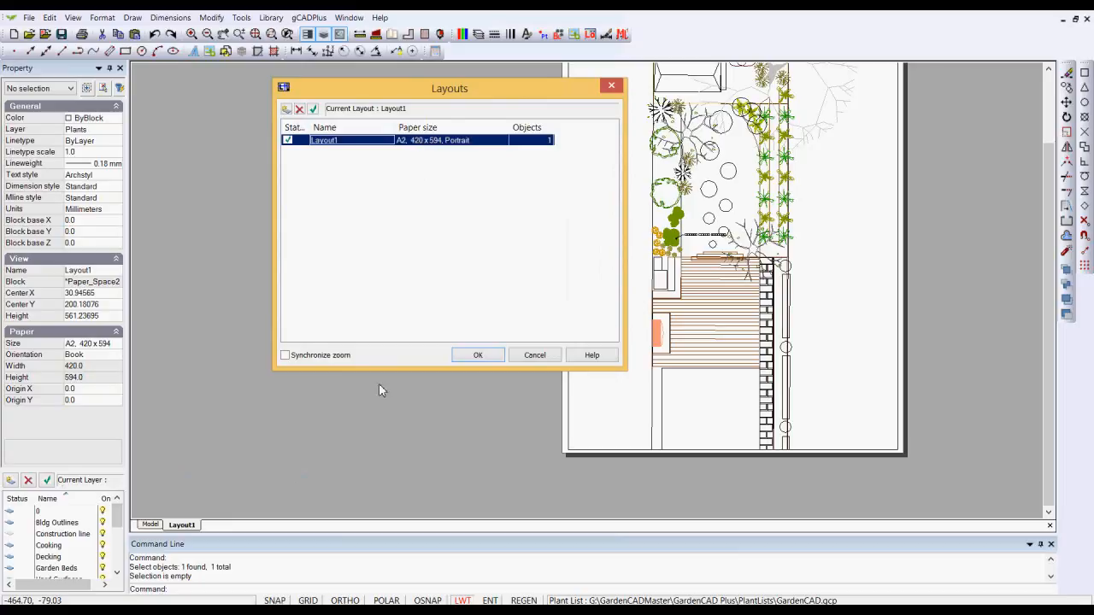
left_click(534, 354)
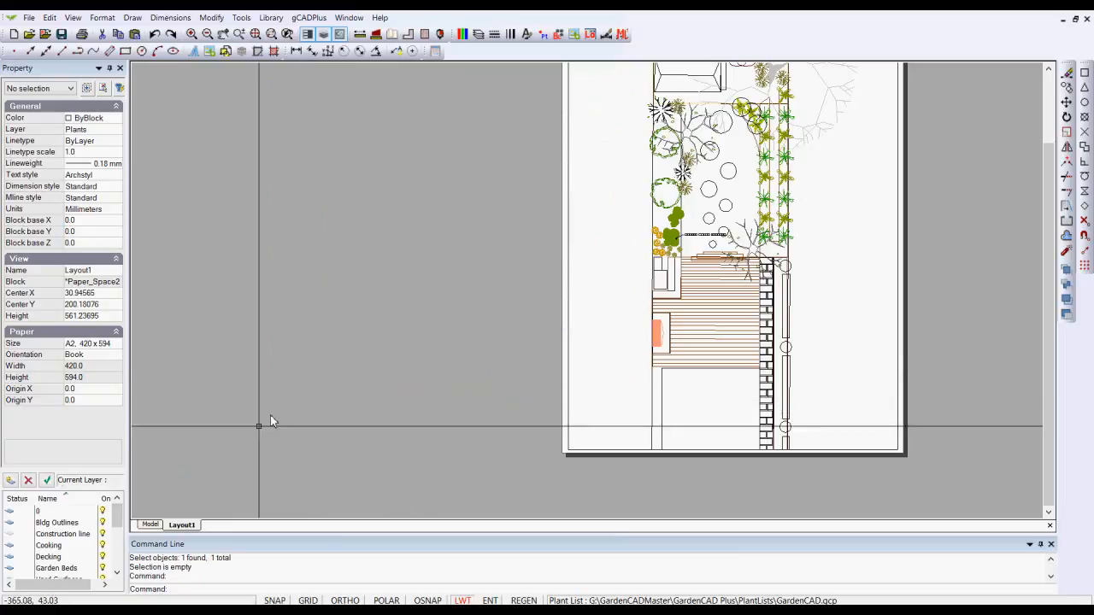
Add a second layout with an A4 portrait page to the drawing
left_click(101, 17)
left_click(139, 171)
left_click(288, 109)
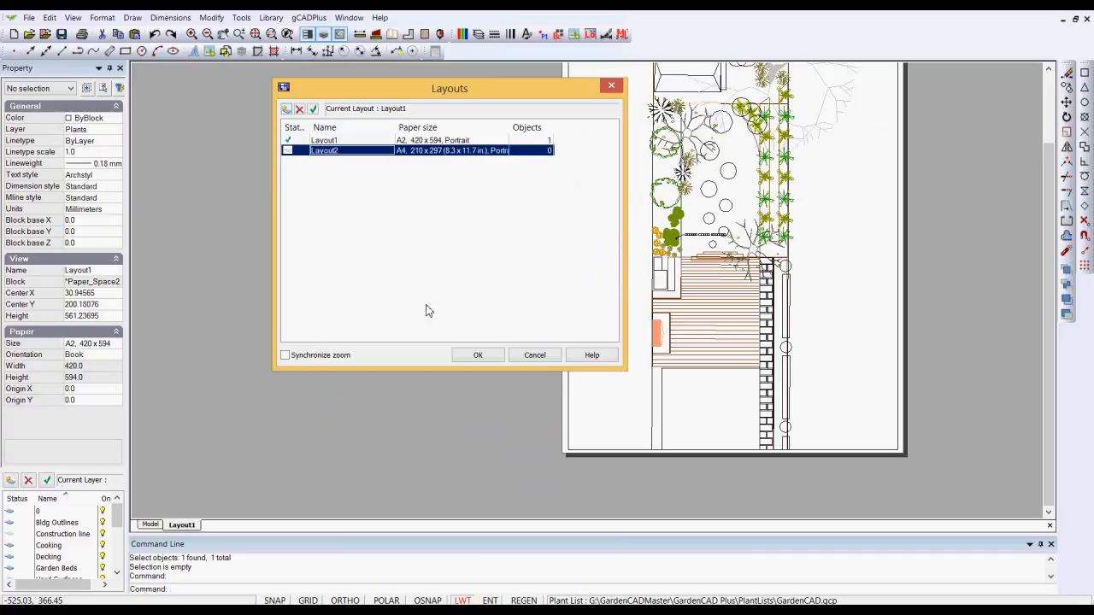
left_click(477, 356)
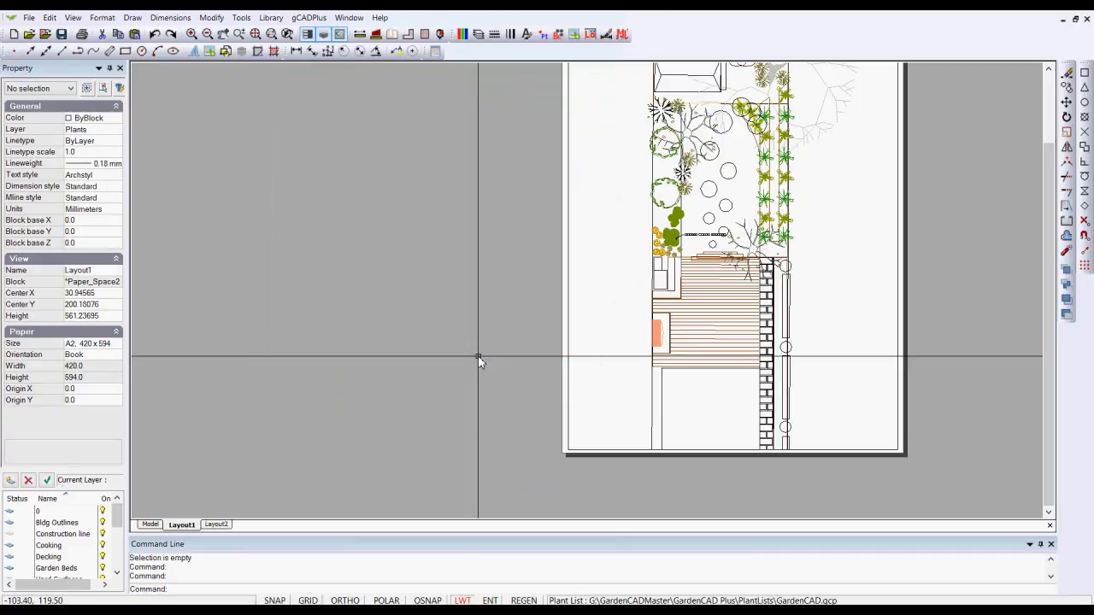
Open the new A4 layout and examine at close range how the lineweights around the decking and steps display
left_click(216, 525)
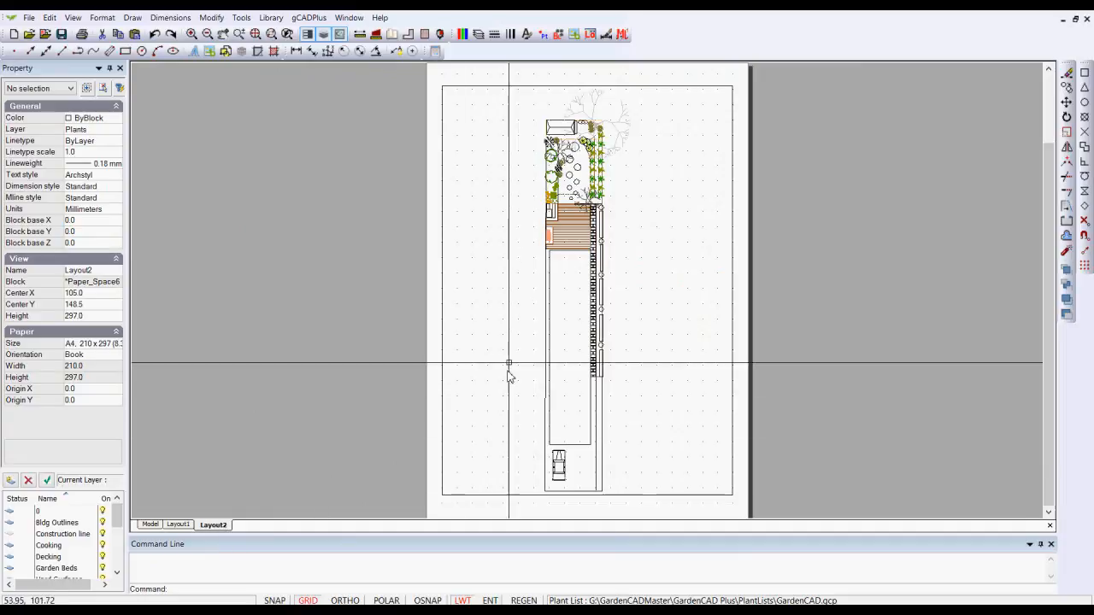
scroll(578, 200, "up", 5)
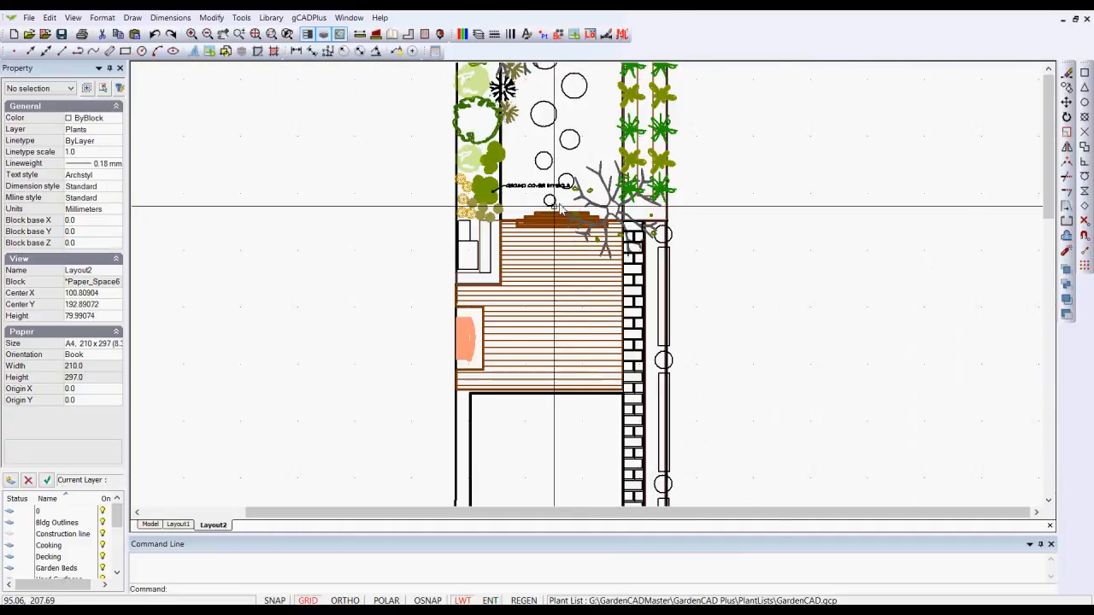
scroll(548, 218, "up", 1)
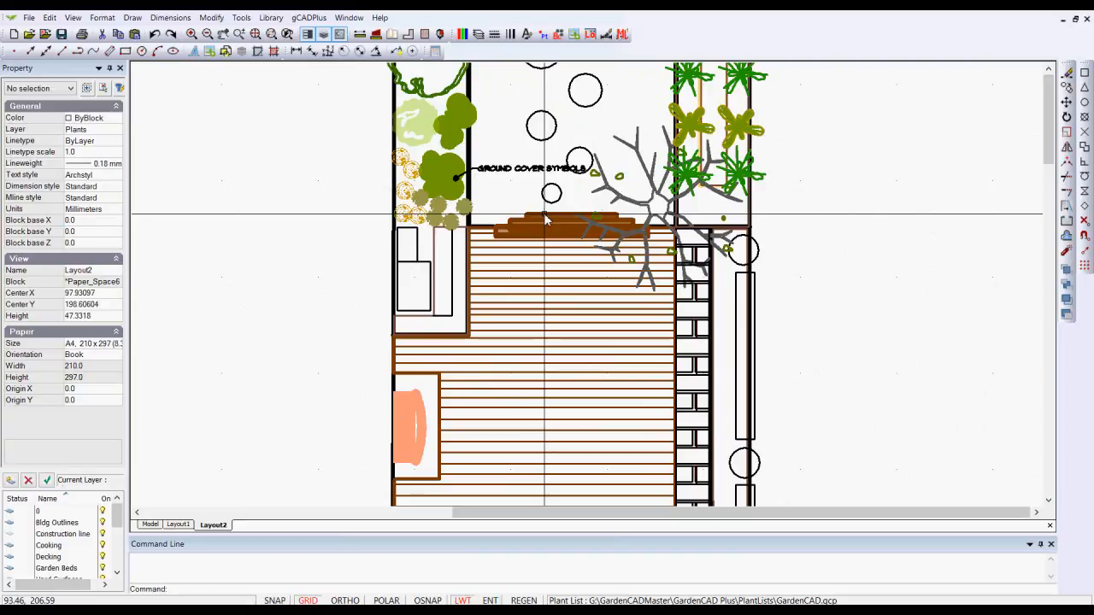
scroll(547, 219, "up", 1)
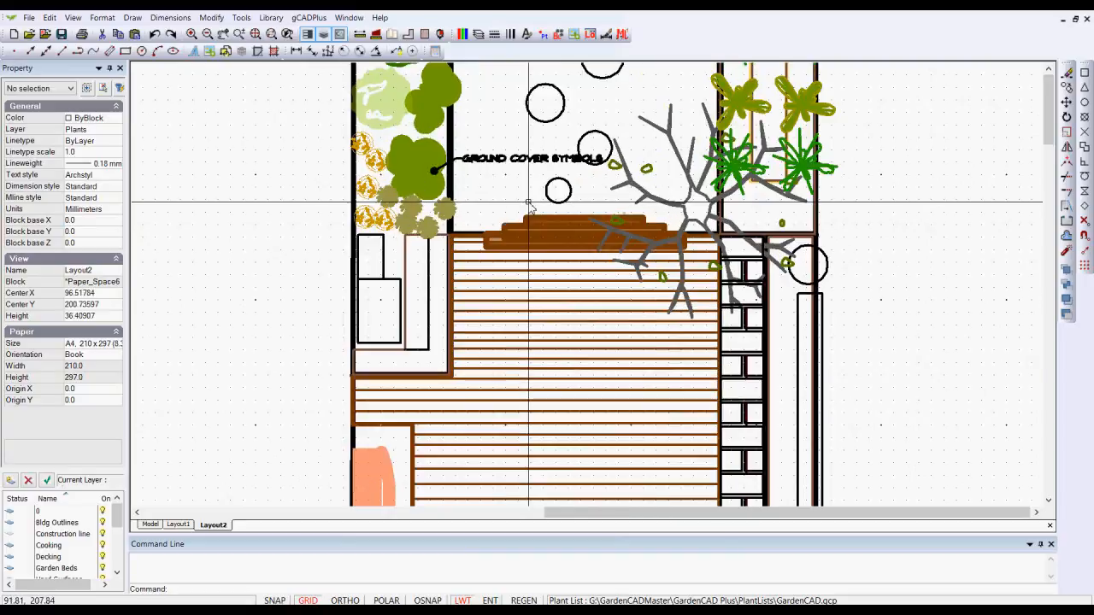
scroll(529, 205, "down", 3)
scroll(529, 205, "down", 1)
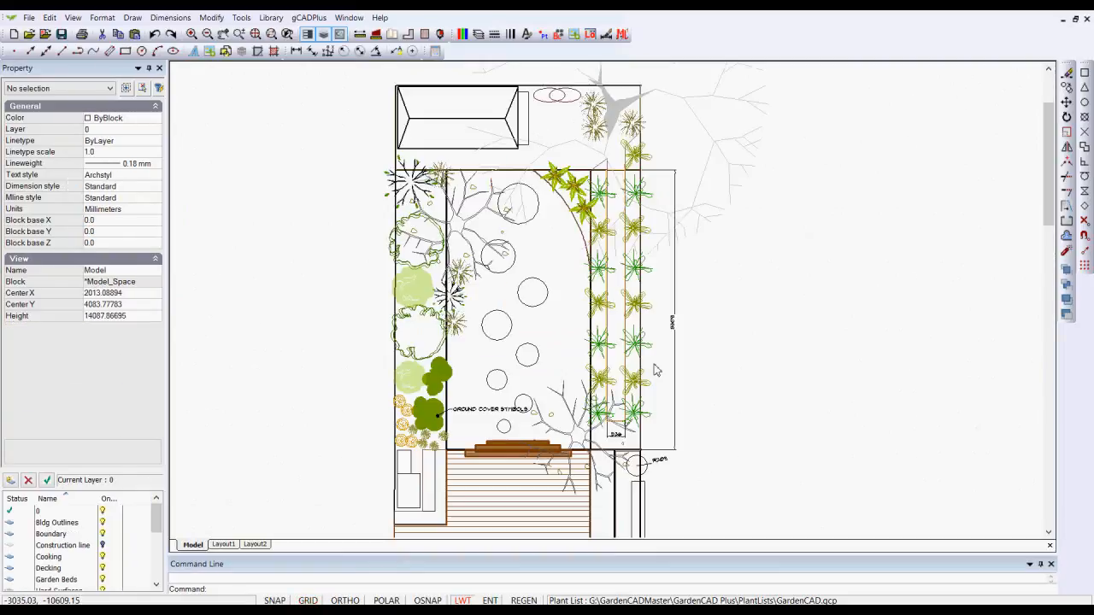
Select every object of the garden plan in model space and set the lineweight to ByLayer
right_click(716, 317)
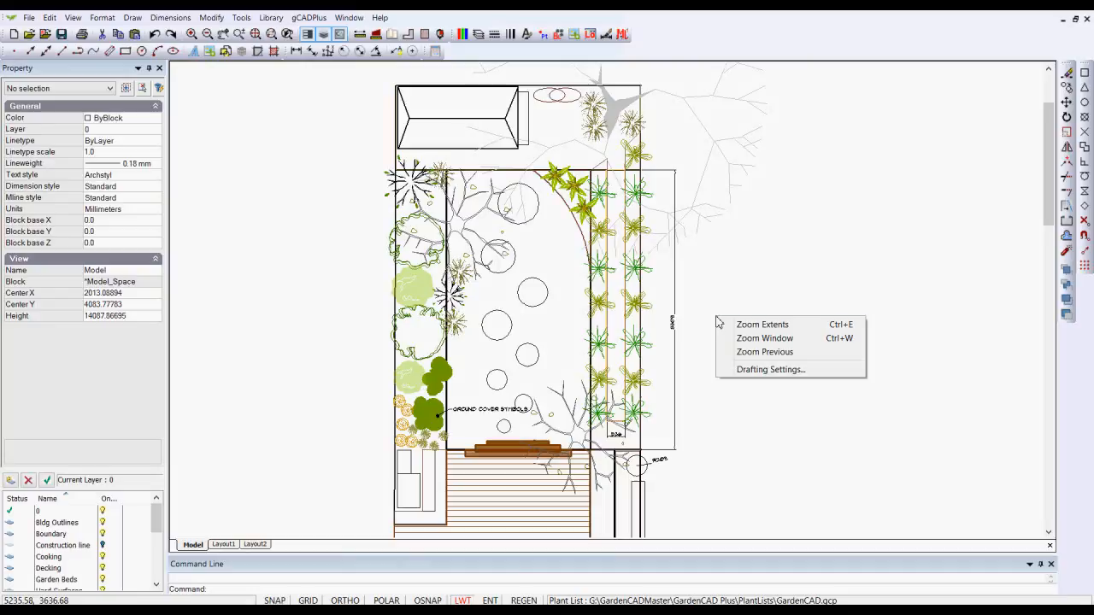
left_click(763, 325)
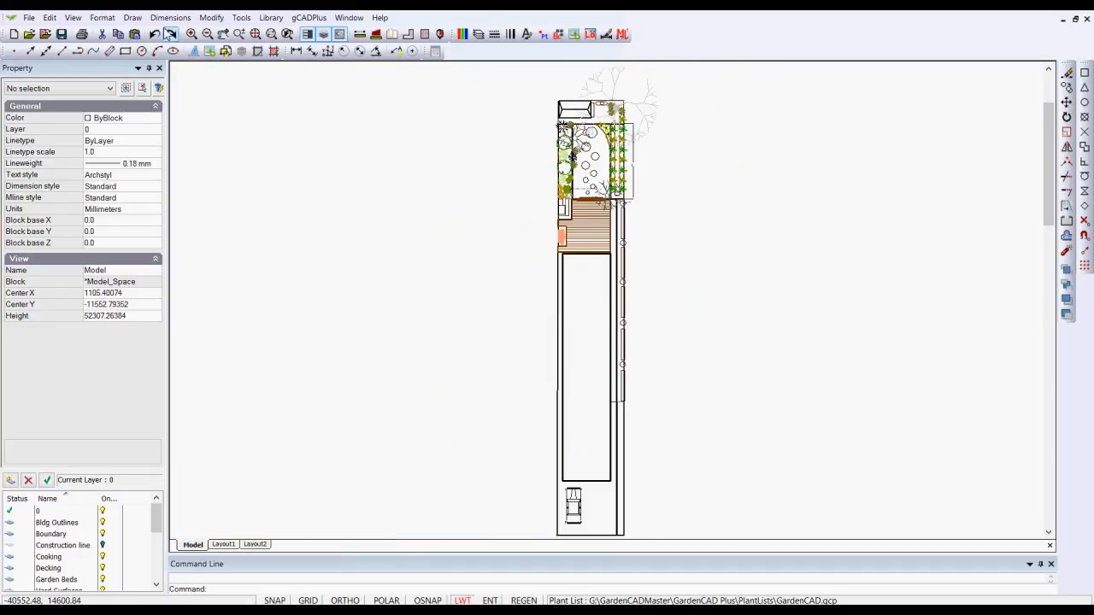
left_click(241, 18)
mouse_move(377, 154)
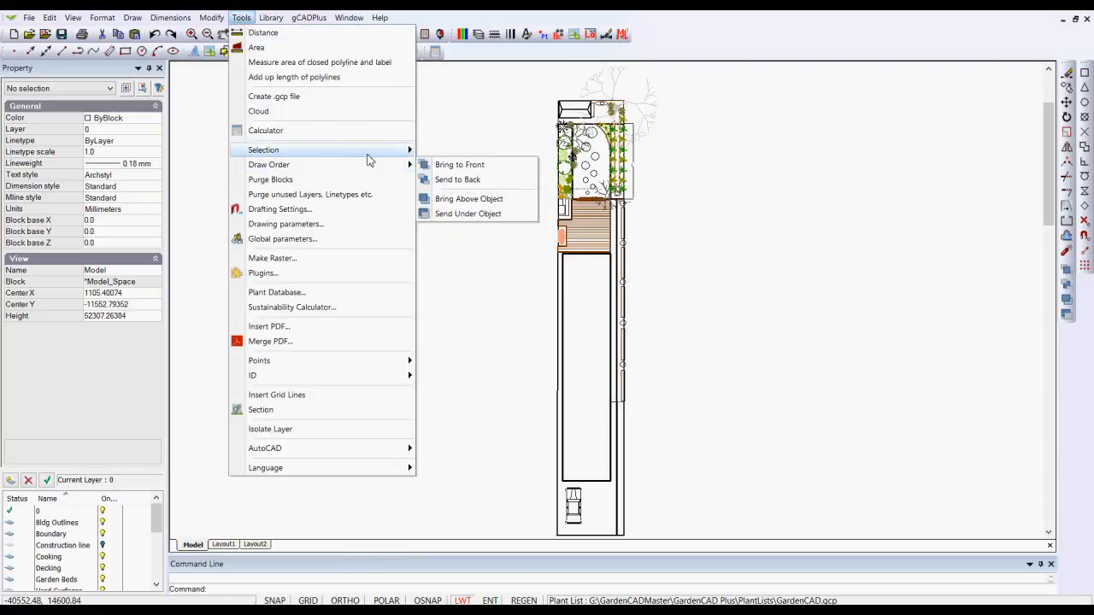
left_click(452, 150)
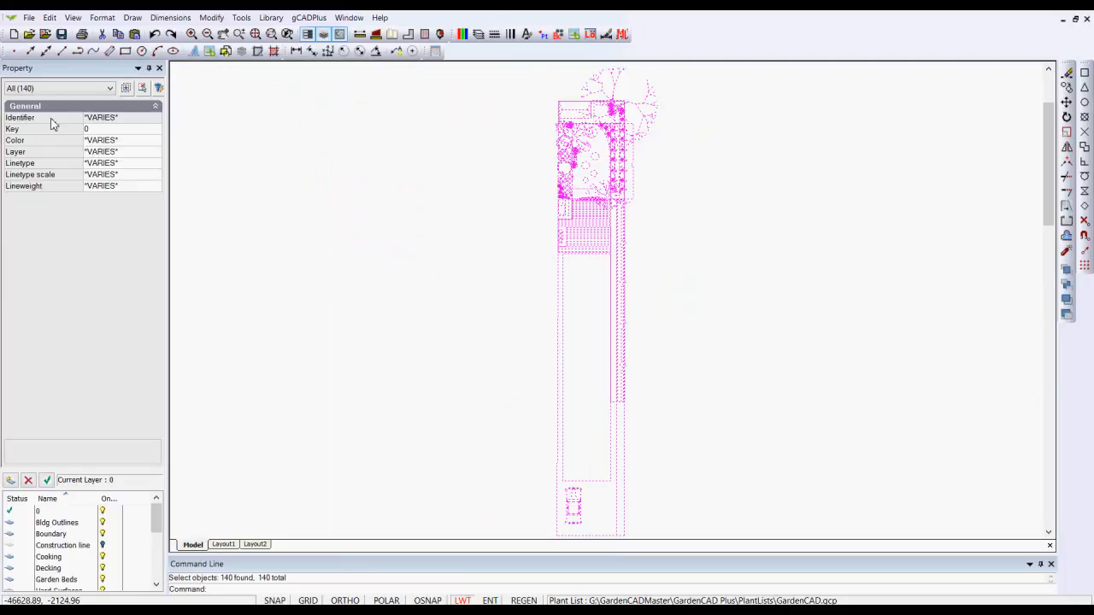
left_click(146, 188)
left_click(154, 188)
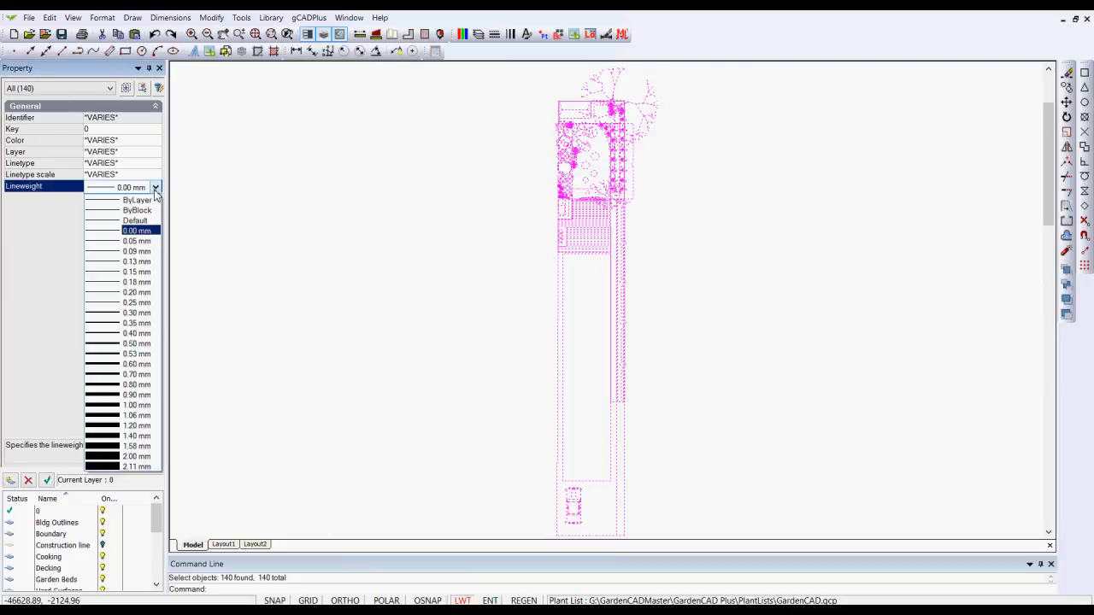
left_click(132, 197)
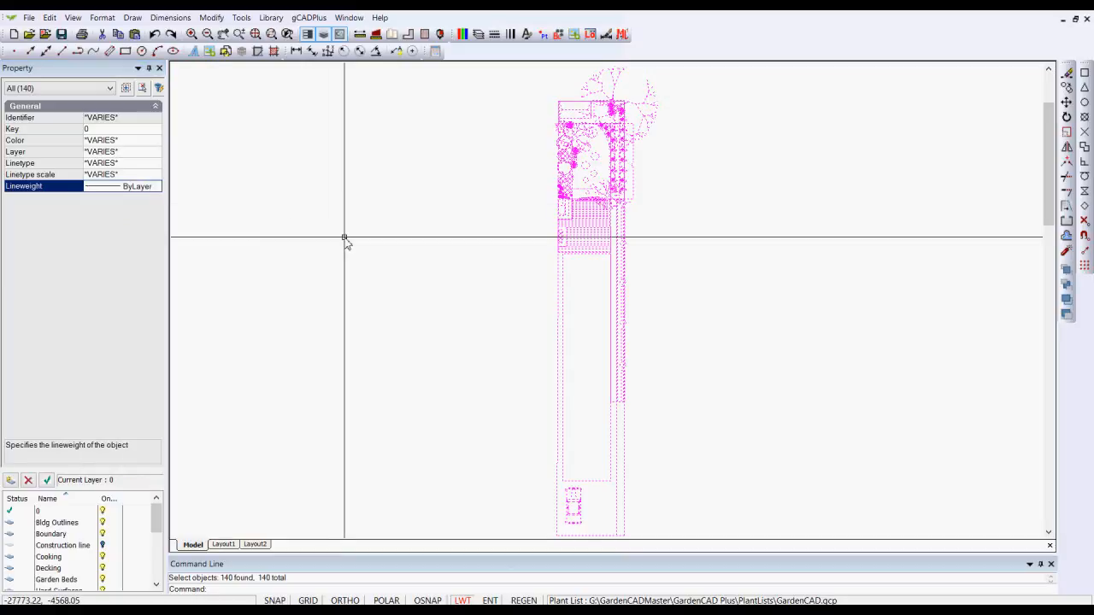
key("Escape")
Examine at close range how the lines of the steps, decking and building display in model space
scroll(582, 216, "up", 3)
scroll(584, 225, "up", 4)
scroll(587, 206, "down", 2)
scroll(708, 184, "up", 1)
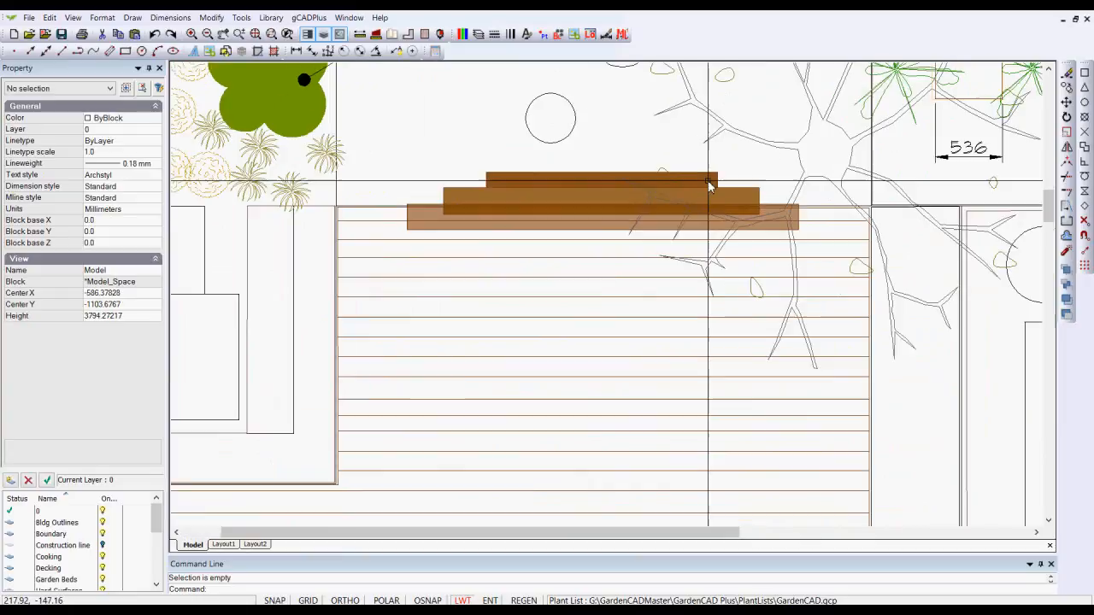
scroll(611, 233, "down", 1)
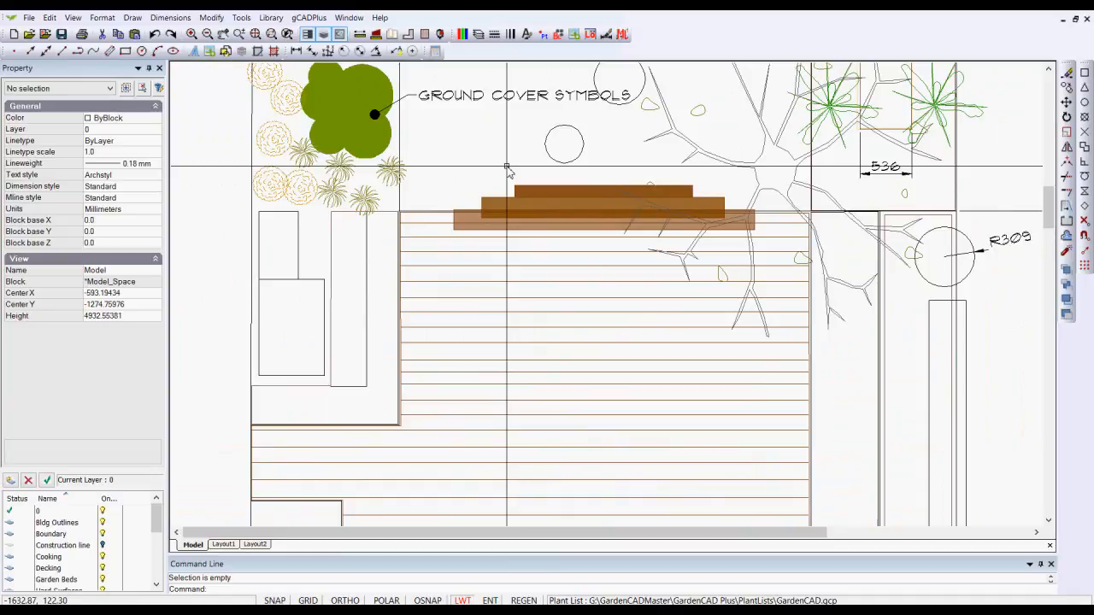
scroll(509, 392, "down", 3)
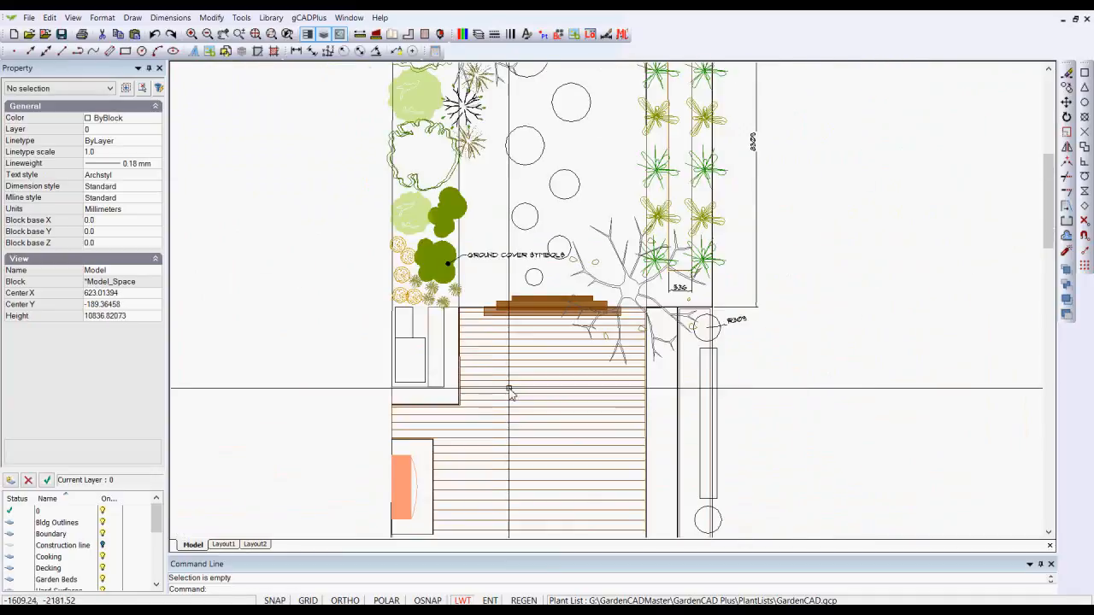
middle_click_drag(533, 420, 530, 164)
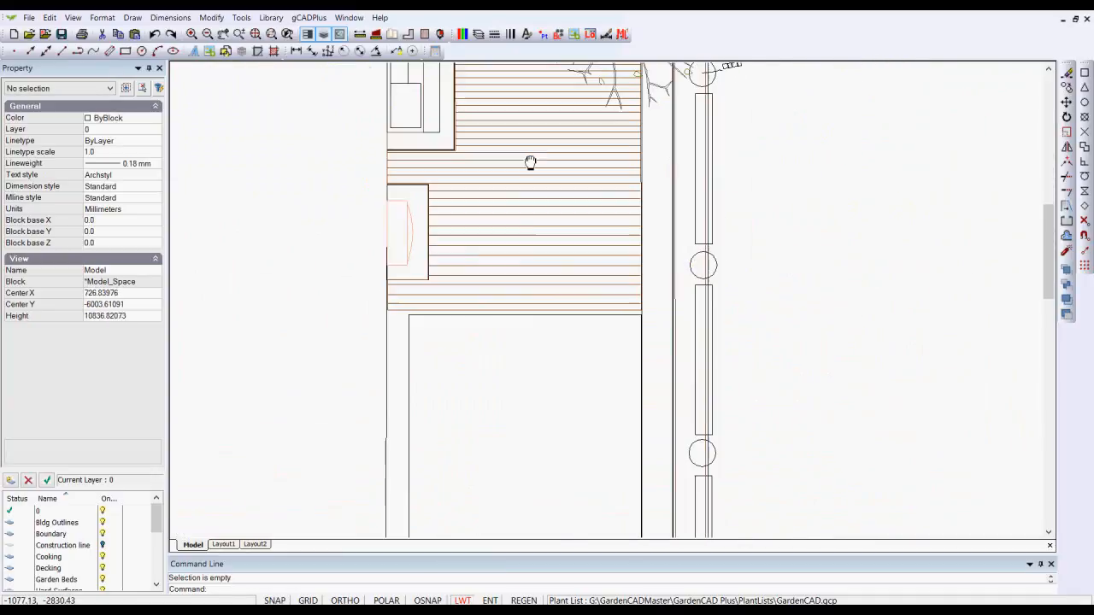
Check the layer and lineweight properties of the building rectangle, a long narrow planter outline and a circle beside it
left_click(519, 315)
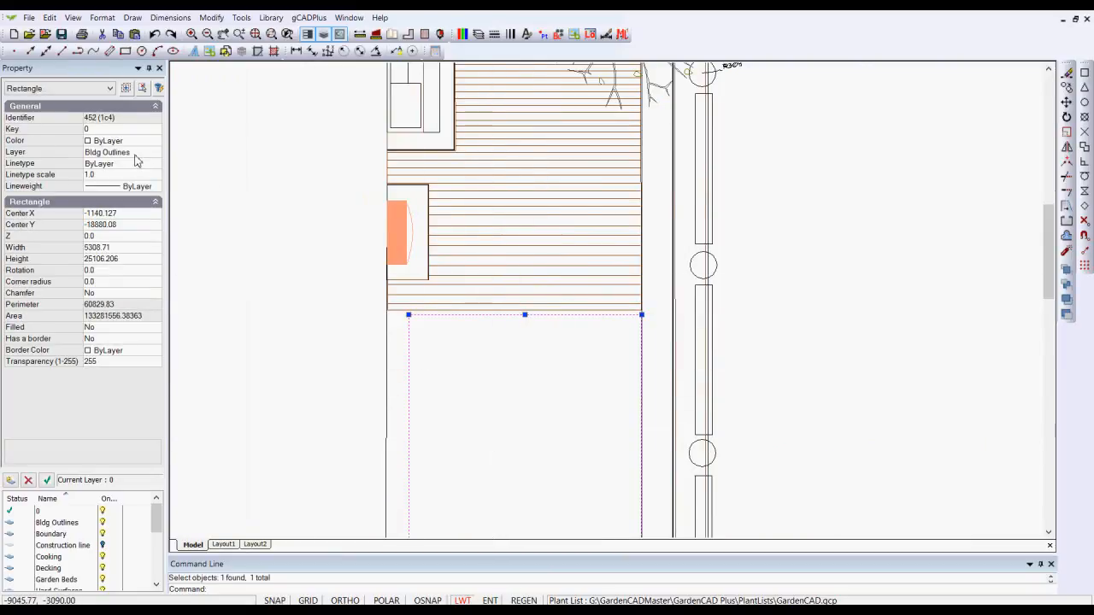
key("Escape")
left_click(696, 231)
left_click(696, 231)
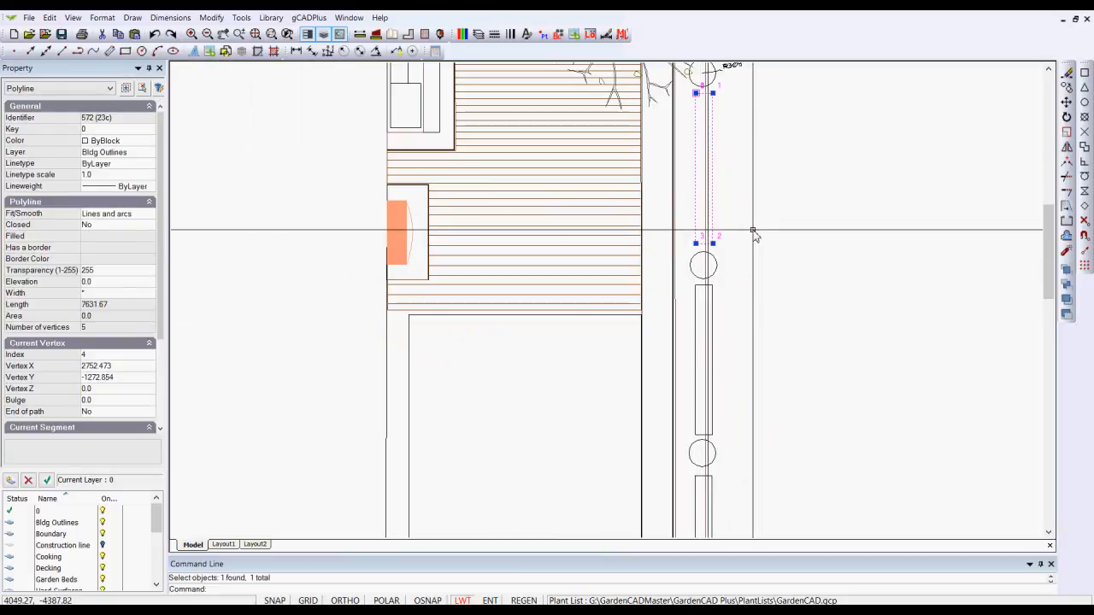
key("Escape")
left_click(716, 269)
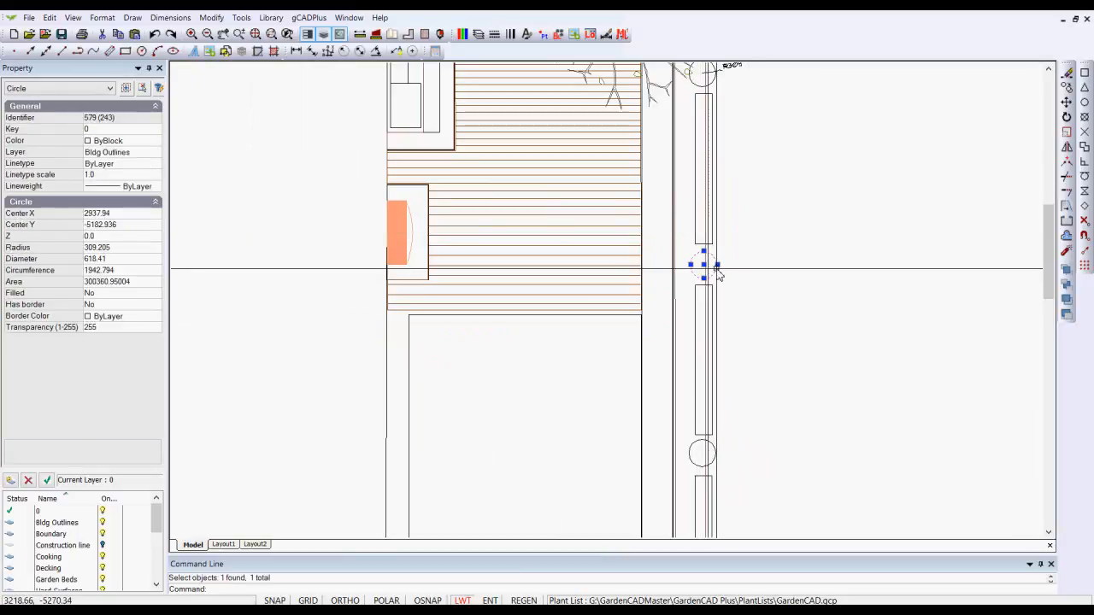
key("Escape")
Set the lineweight of the Bldg Outlines layer to 0.50 mm
scroll(571, 356, "down", 4)
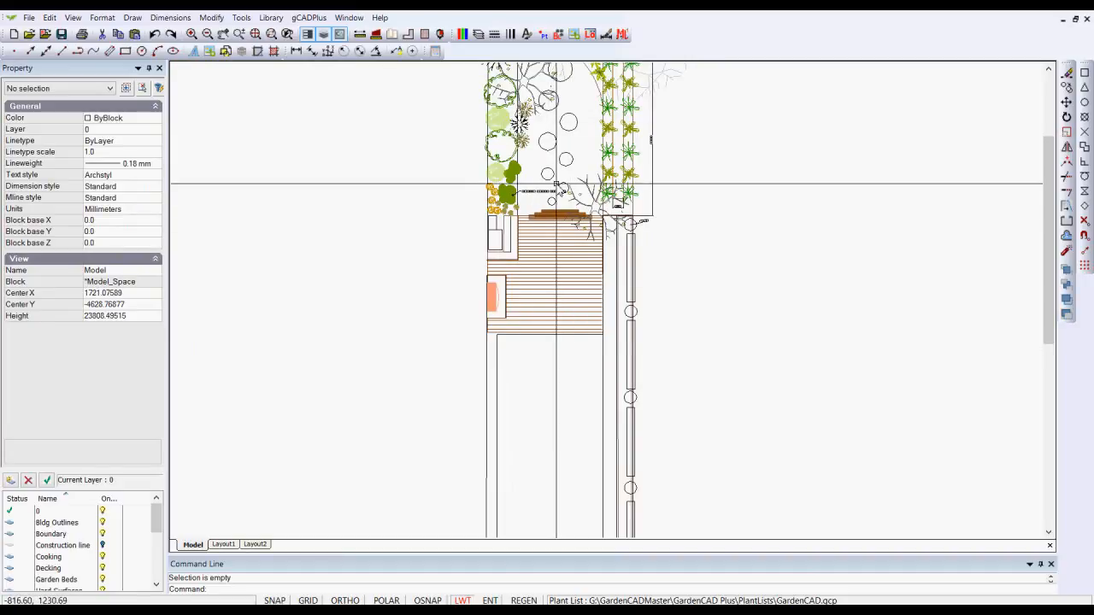
left_click(477, 34)
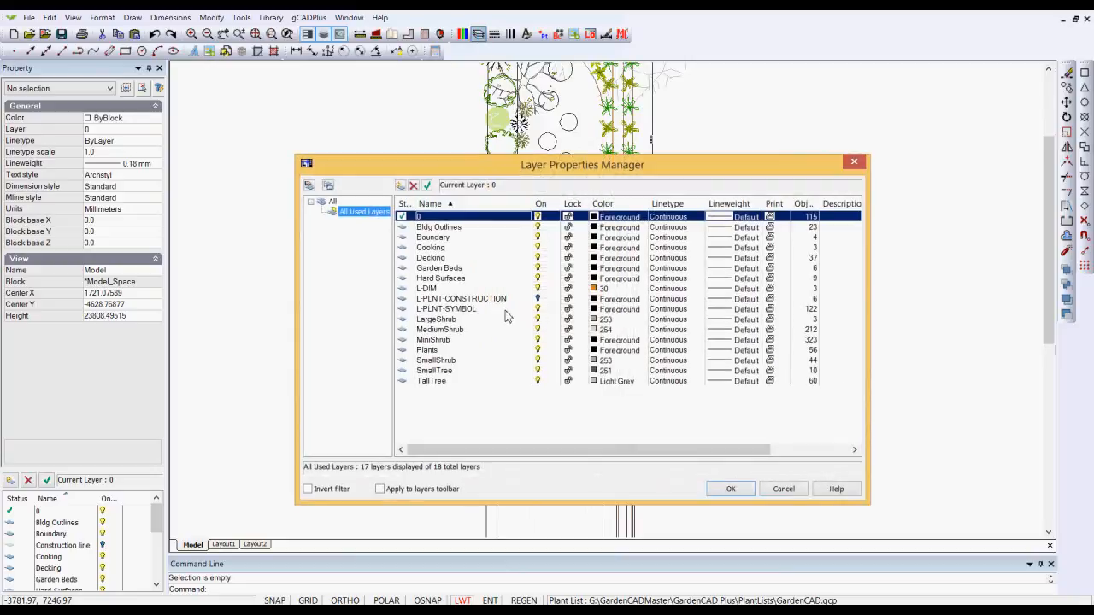
left_click(473, 228)
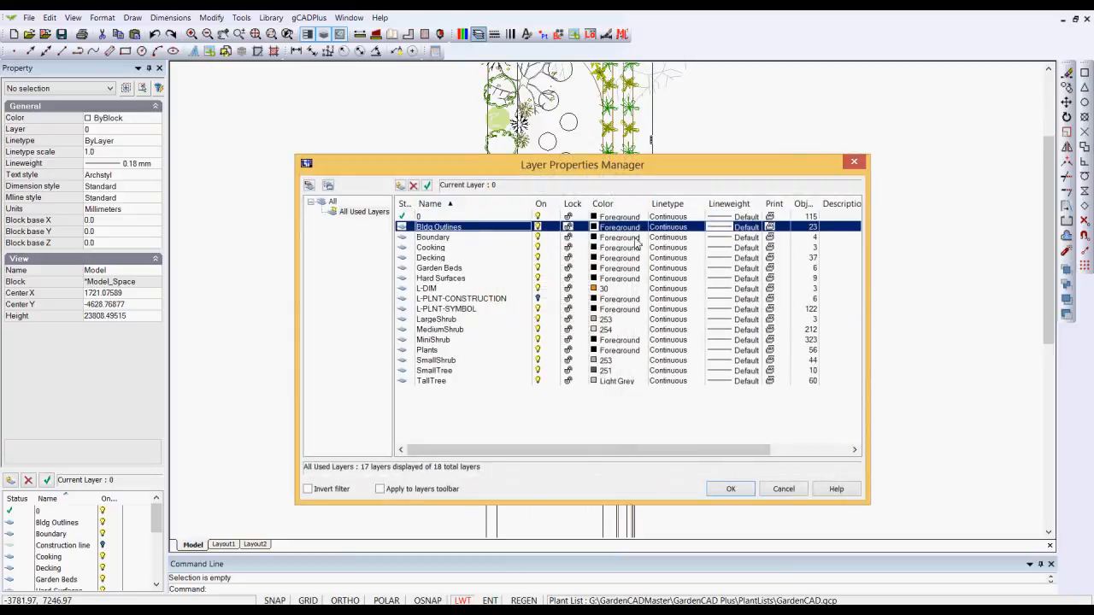
left_click(739, 228)
left_click_drag(631, 269, 631, 280)
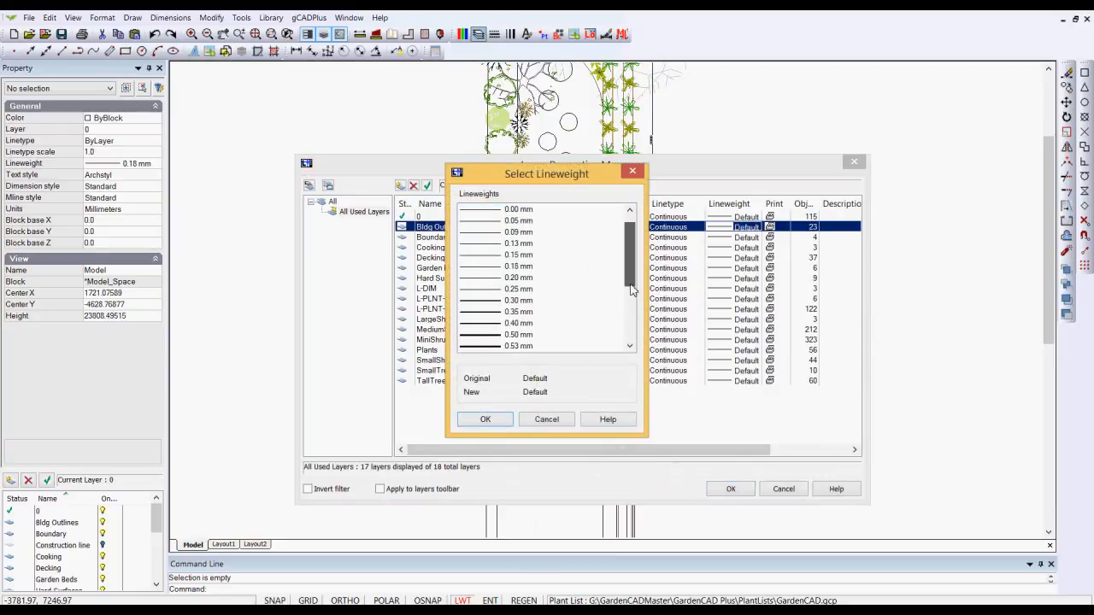
left_click(487, 336)
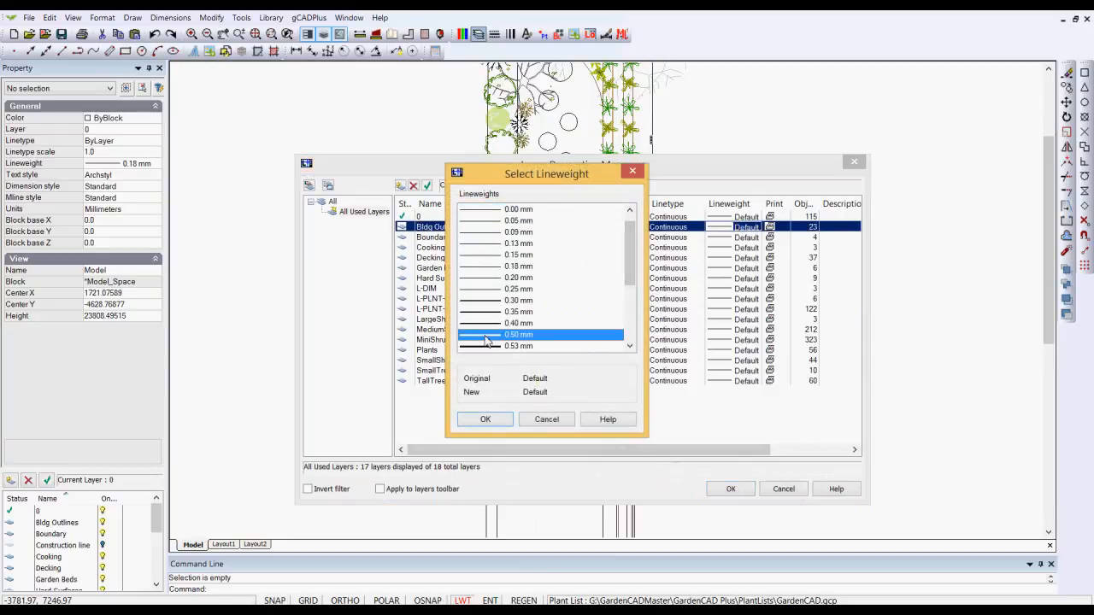
left_click(484, 419)
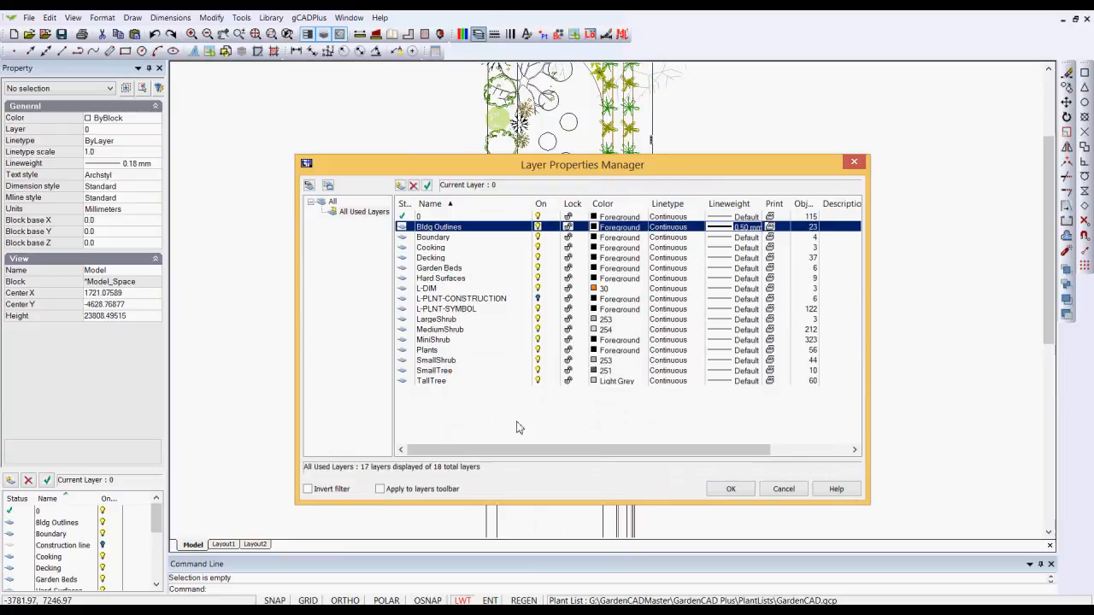
left_click(731, 489)
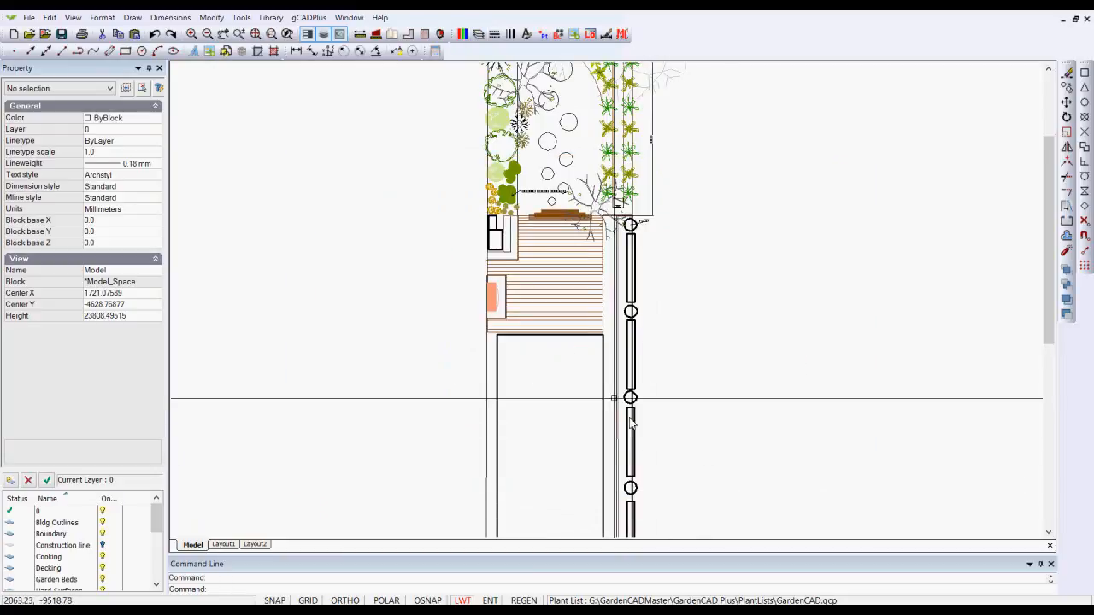
Set the lineweight of the Bldg Outlines layer to 0.30 mm
scroll(587, 369, "up", 3)
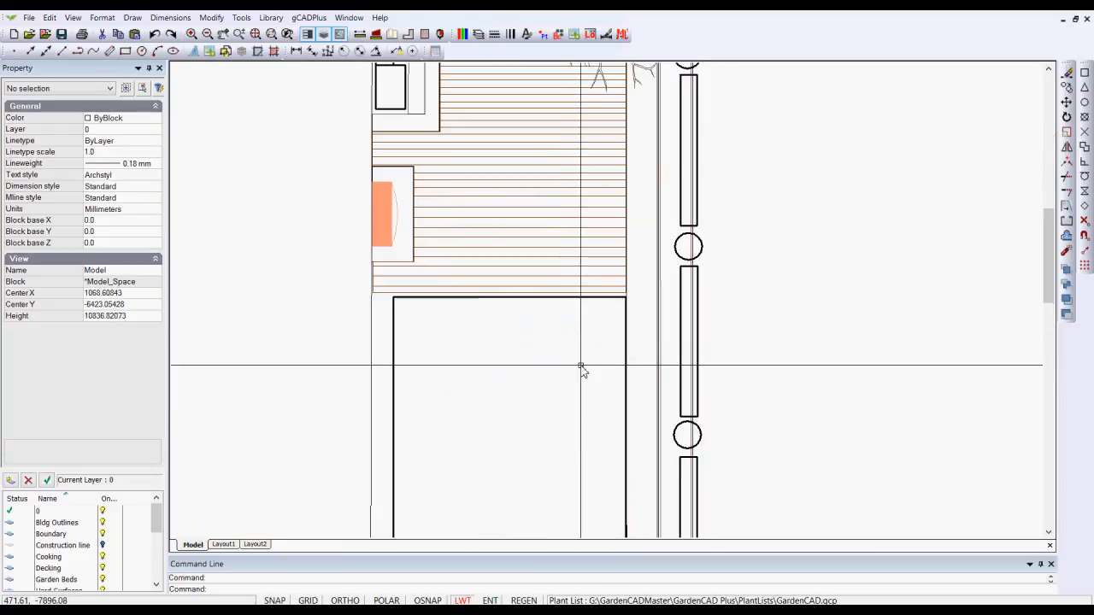
scroll(581, 369, "down", 2)
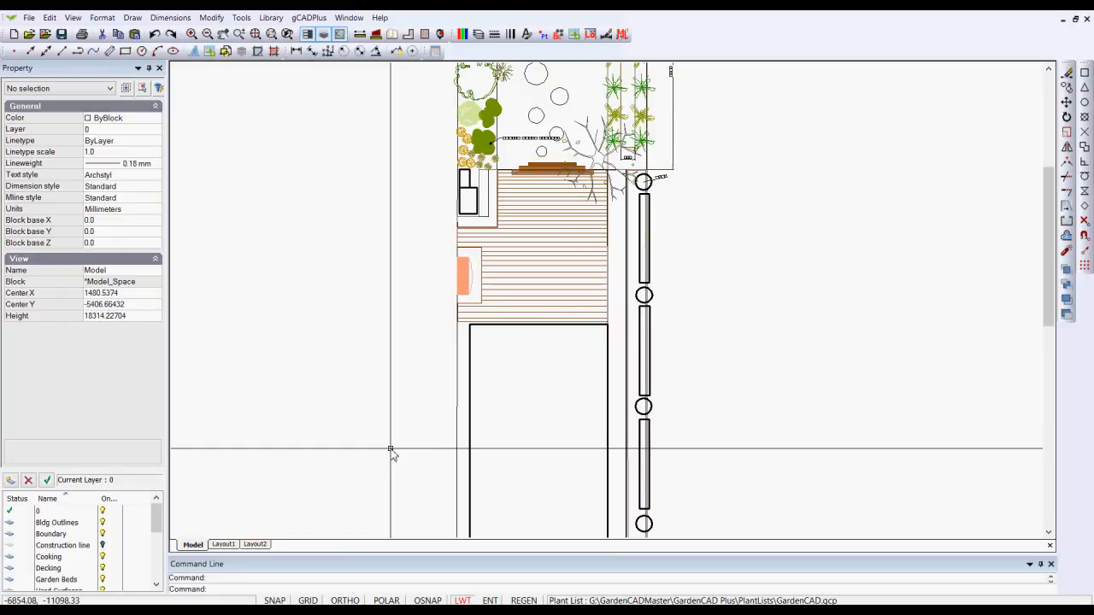
left_click(478, 36)
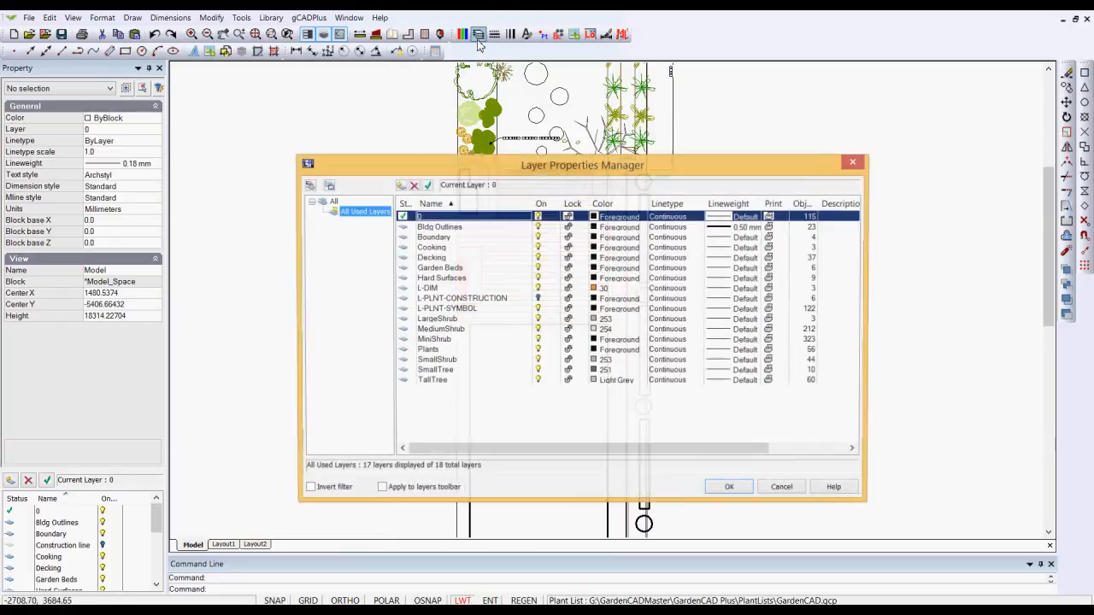
left_click(728, 227)
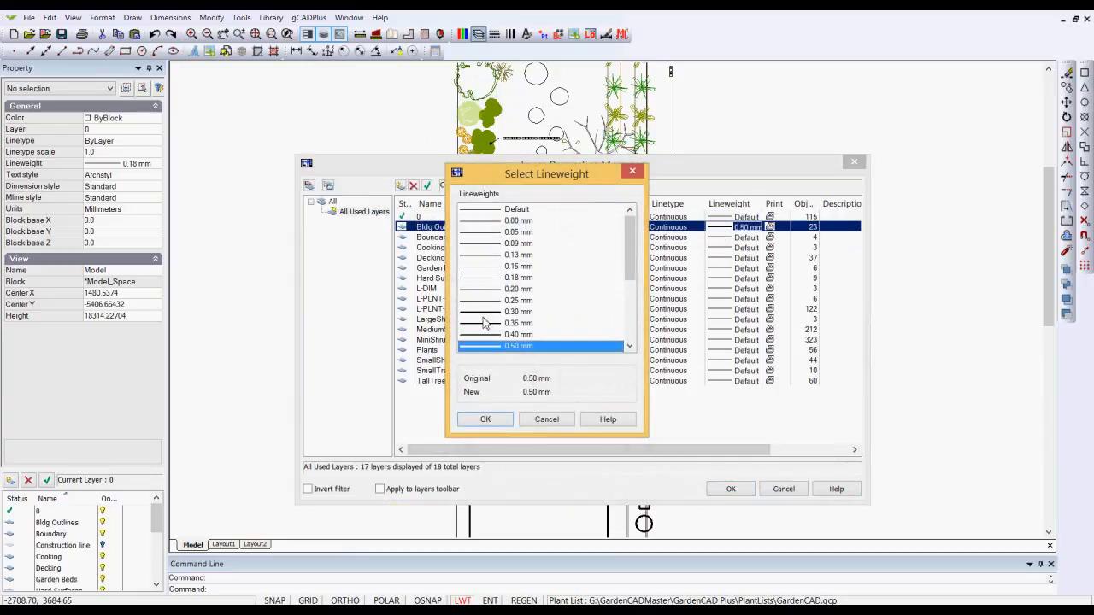
left_click(485, 312)
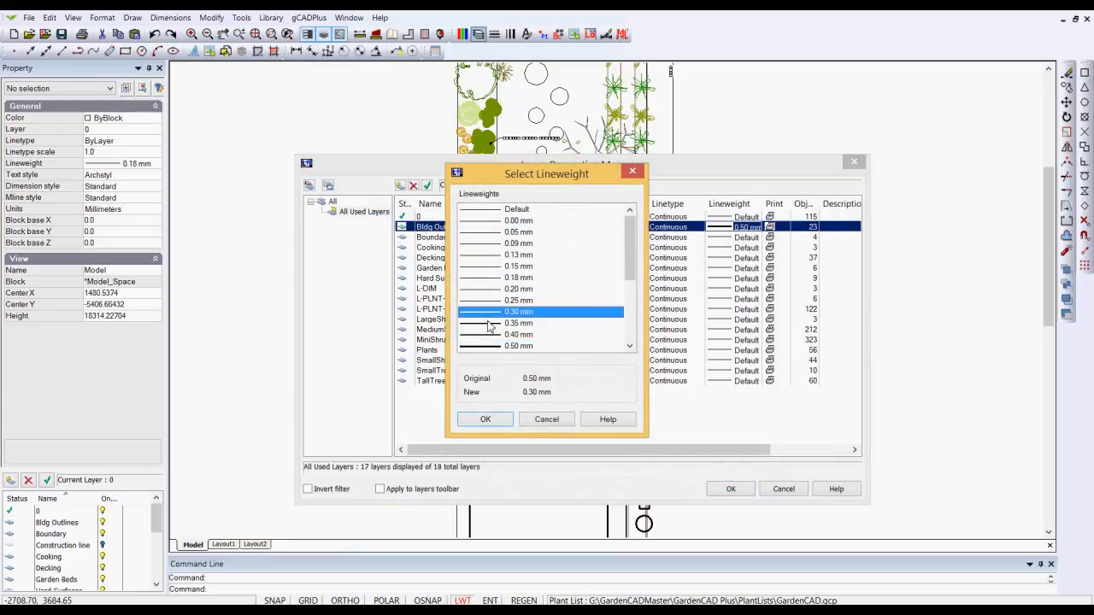
left_click(485, 419)
left_click(731, 489)
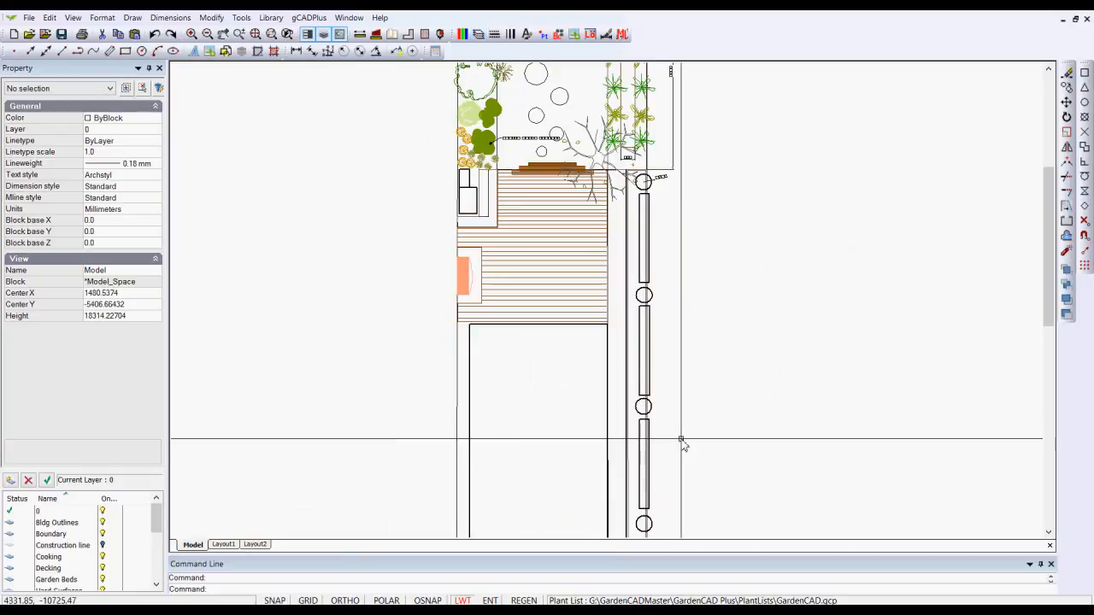
Check the layer and lineweight properties of the long vertical dimension beside the garden and one of the outlined shrub symbols
scroll(634, 304, "up", 6)
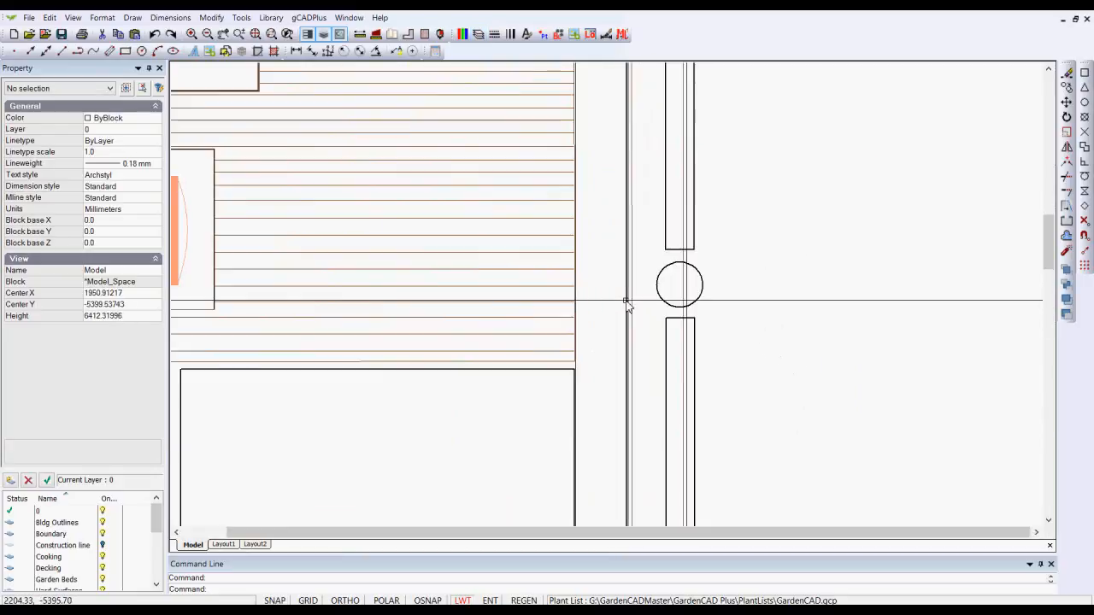
scroll(635, 295, "down", 6)
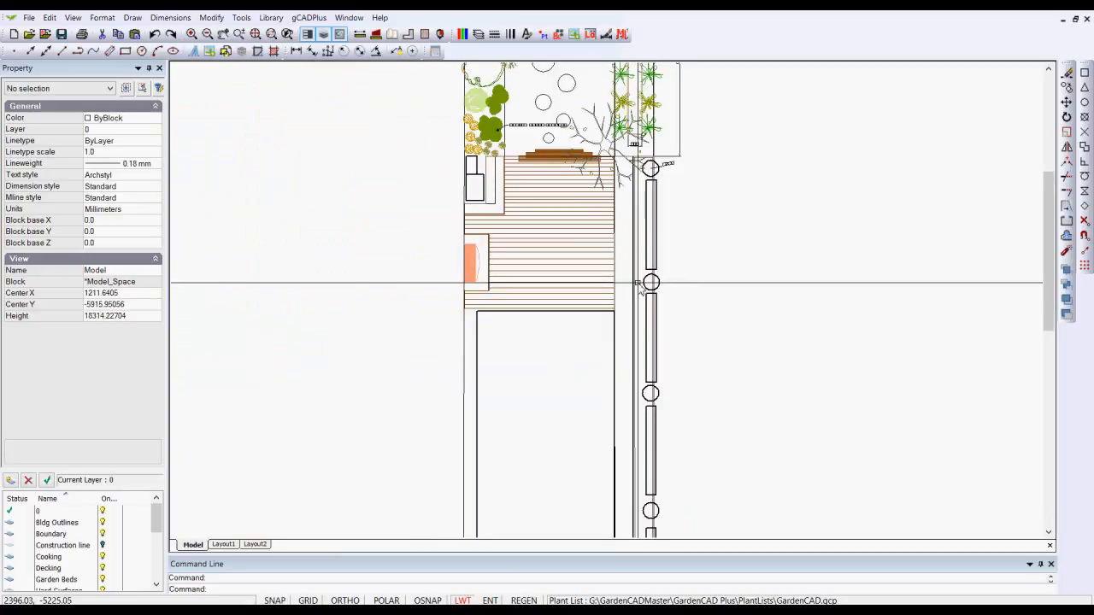
middle_click_drag(598, 225, 590, 292)
scroll(598, 147, "up", 1)
scroll(598, 147, "up", 2)
middle_click_drag(597, 147, 636, 366)
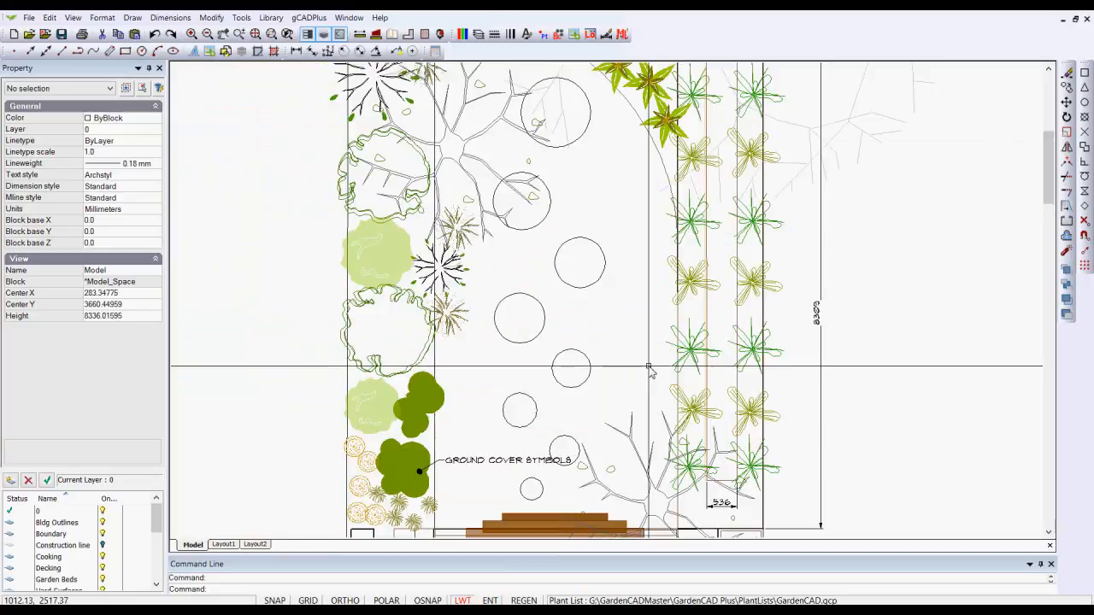
scroll(644, 366, "down", 1)
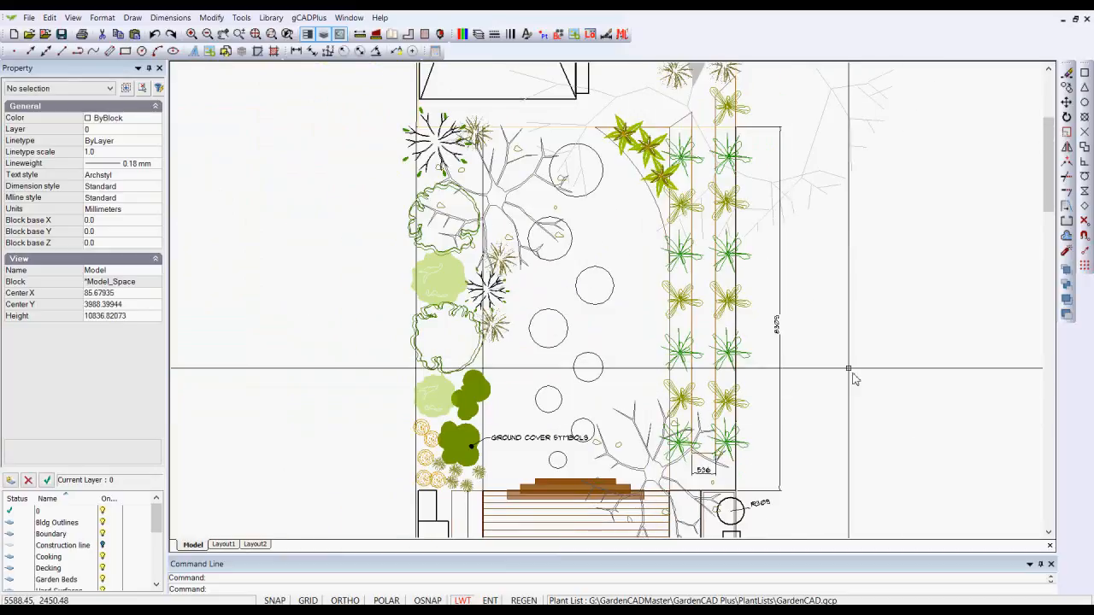
left_click(778, 323)
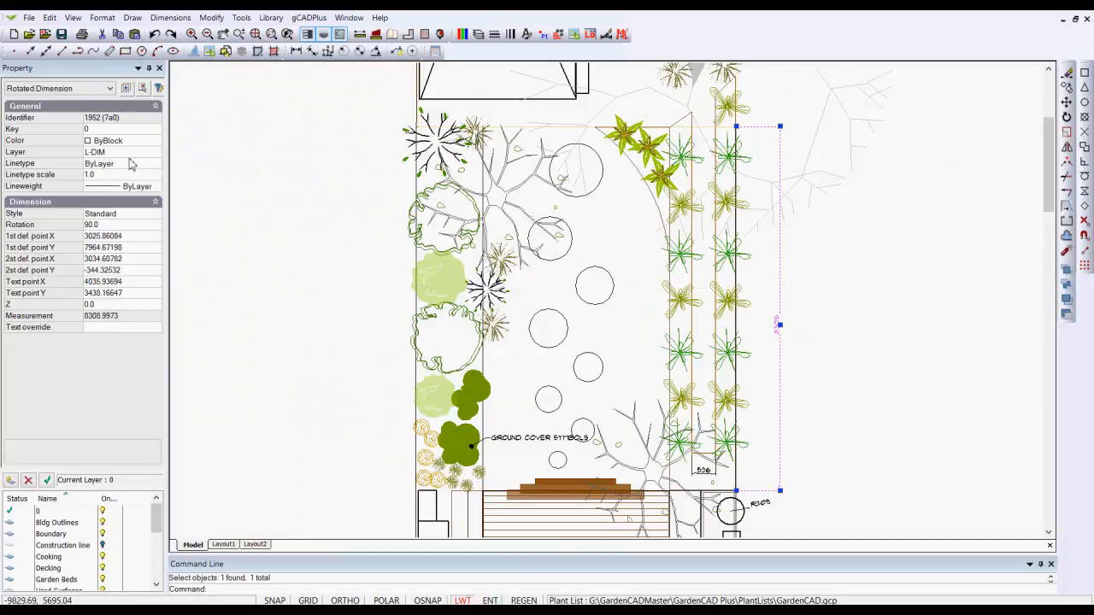
key("Escape")
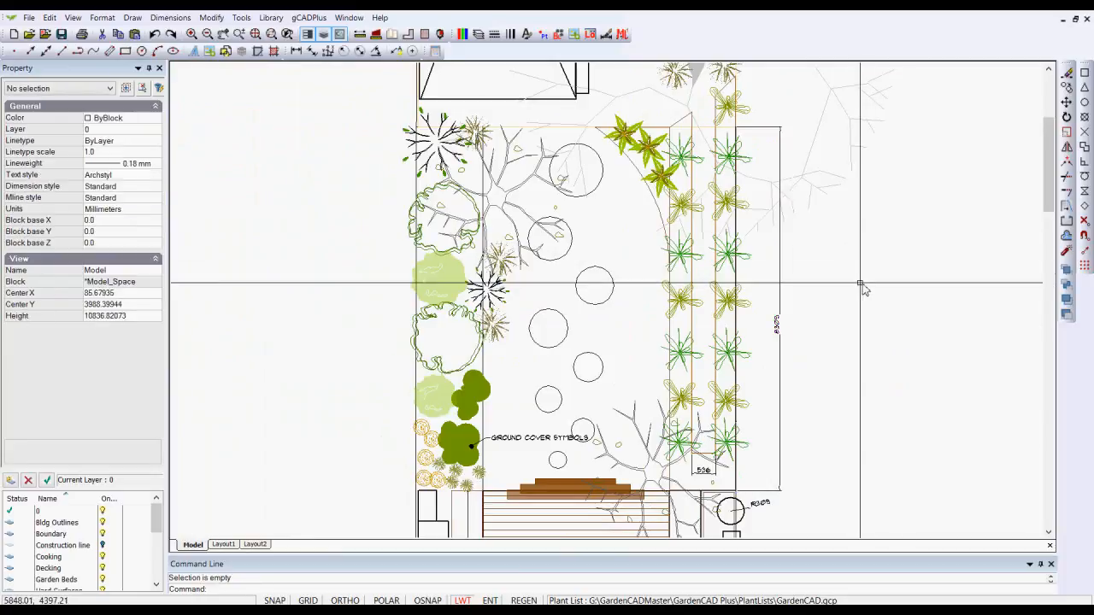
left_click(461, 310)
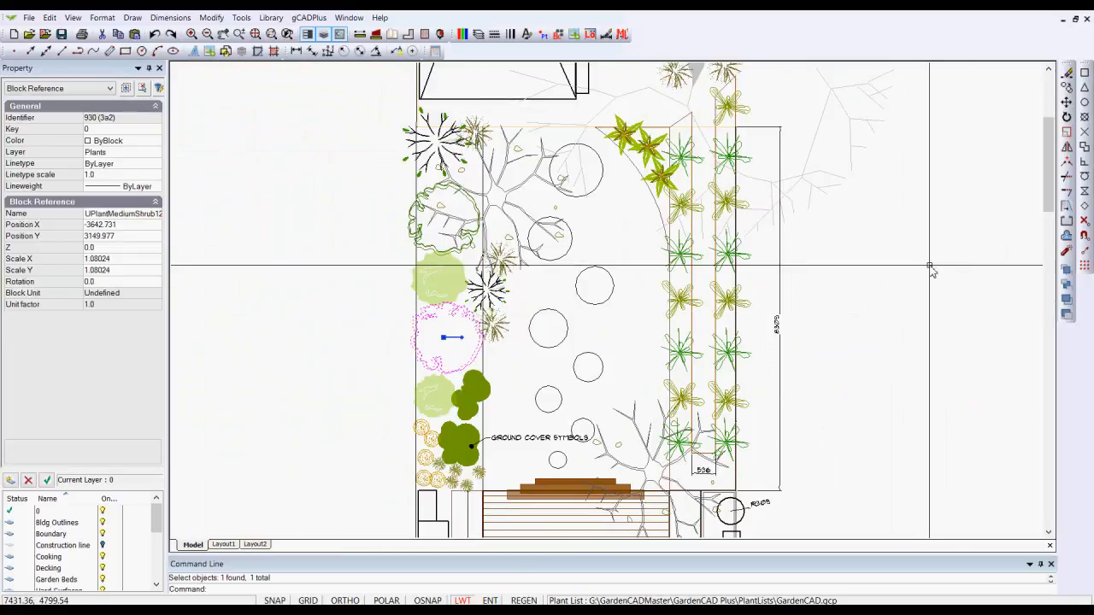
key("Escape")
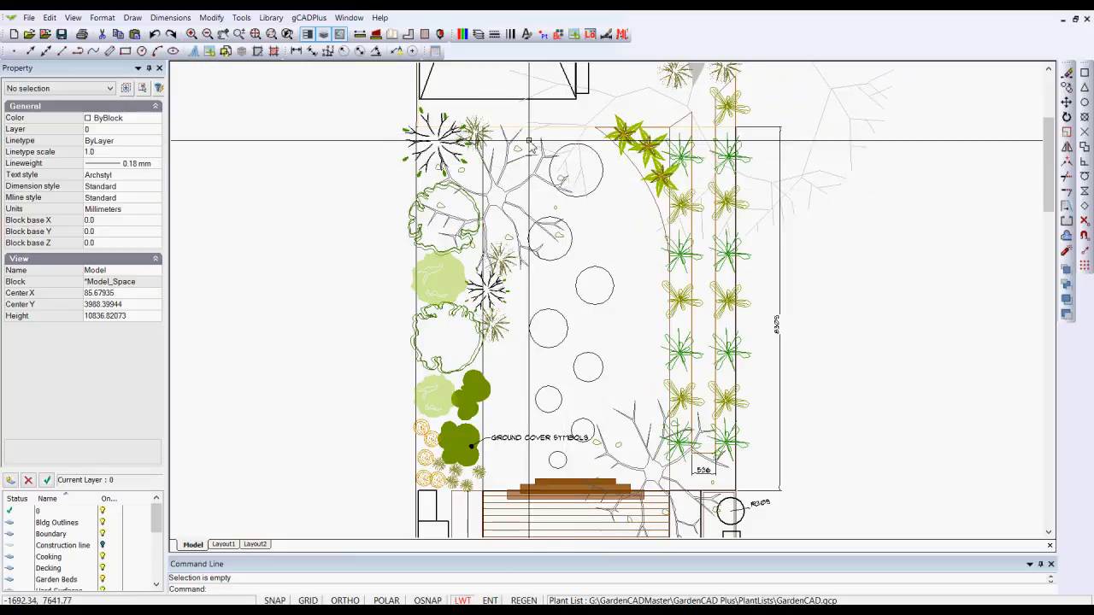
Turn off the L-DIM and Plants layers
left_click(478, 35)
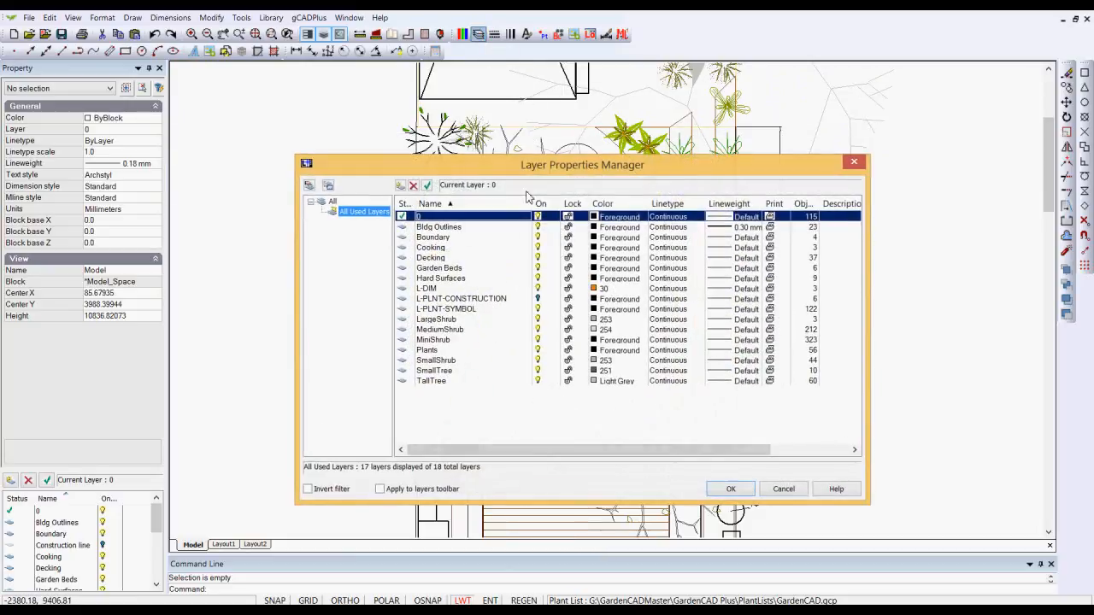
left_click(541, 289)
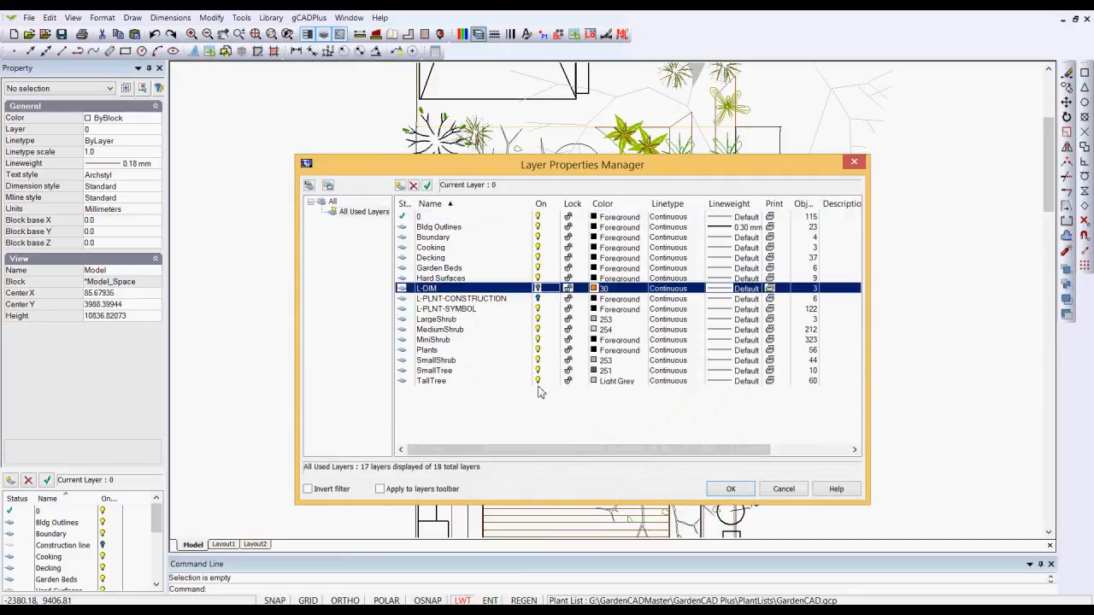
left_click(538, 350)
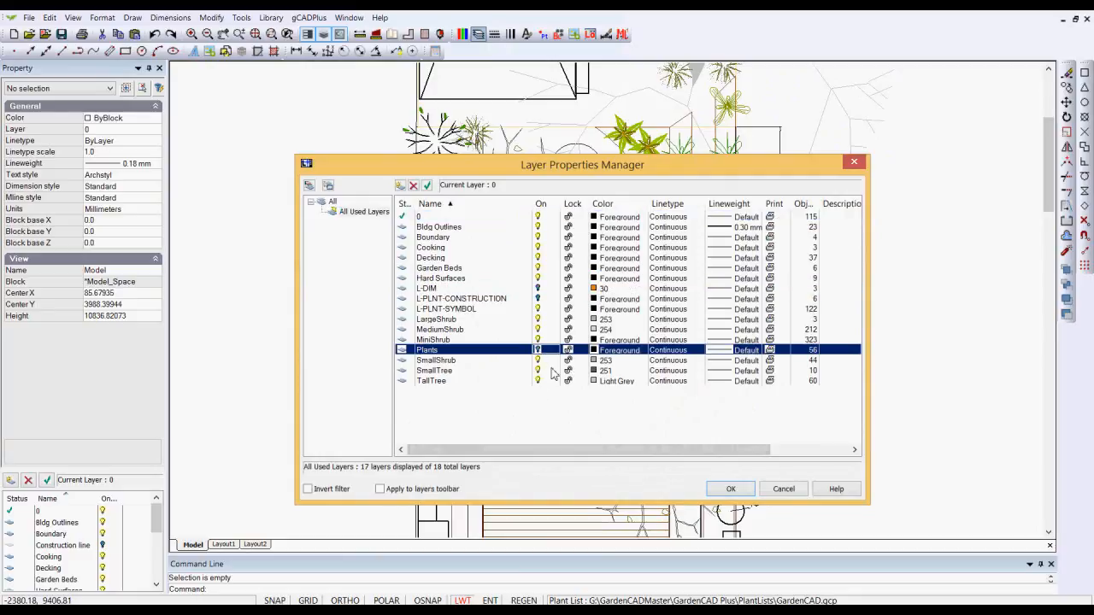
left_click(731, 489)
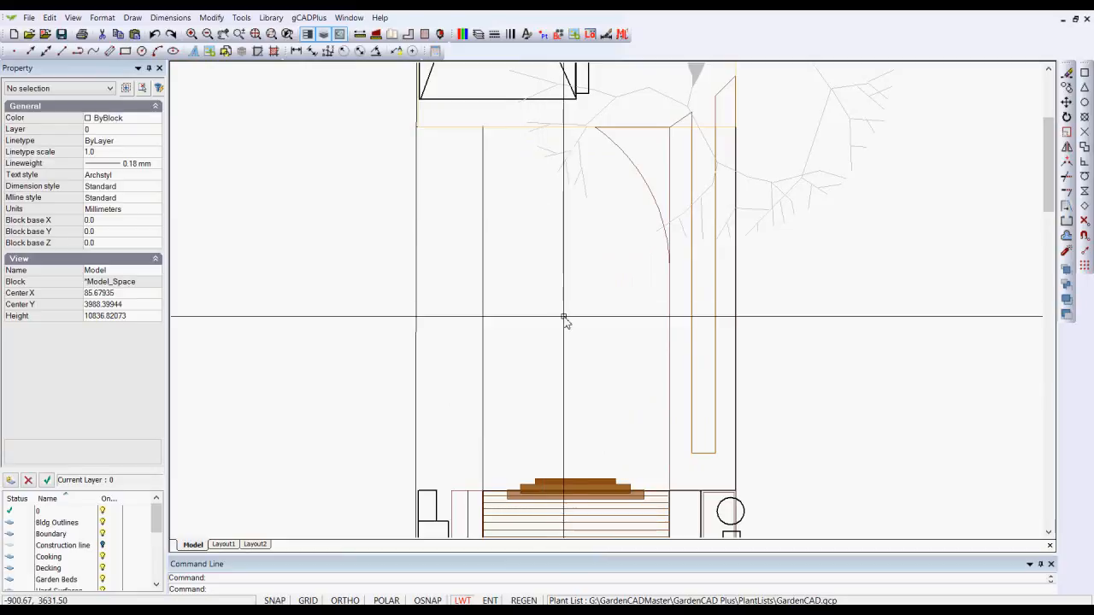
Move the large tree symbol that is still displayed beside the shed from the Bldg Outlines layer to the Plants layer
left_click(767, 174)
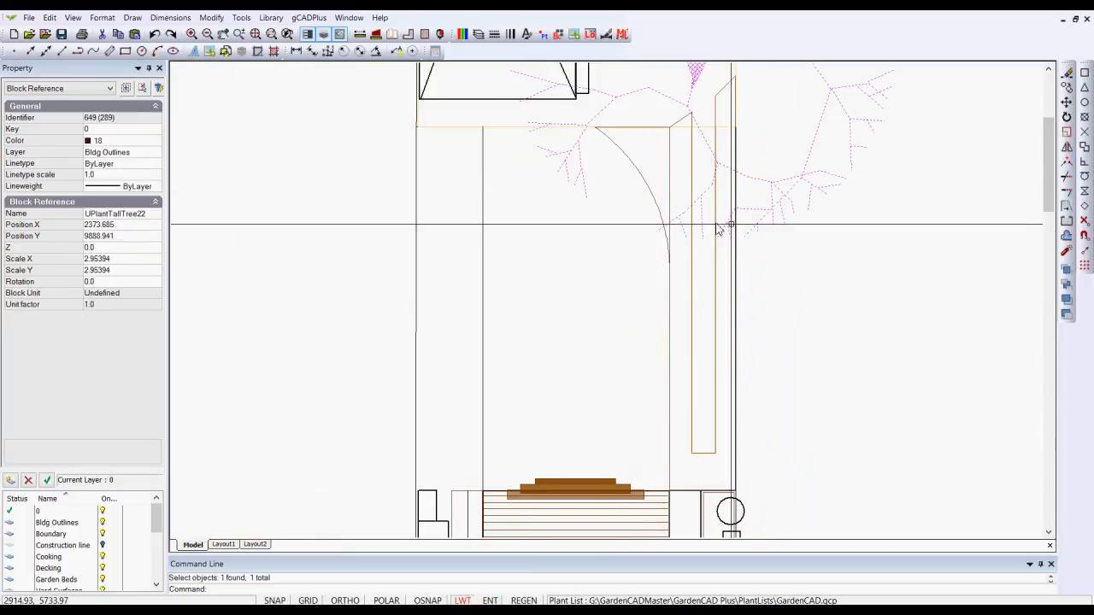
middle_click_drag(744, 228, 718, 346)
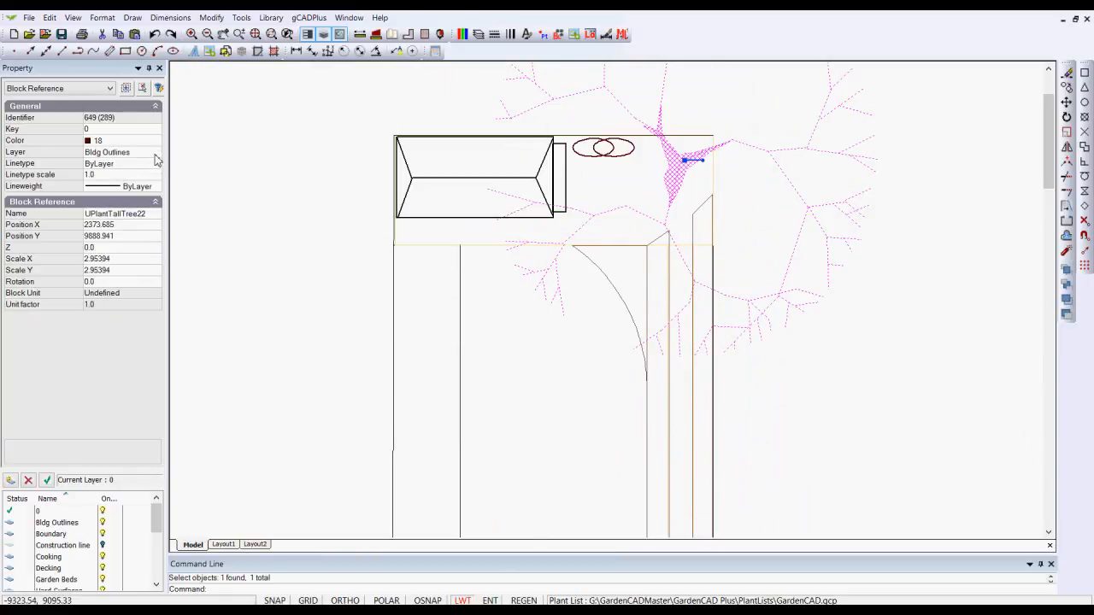
left_click(157, 159)
left_click(156, 153)
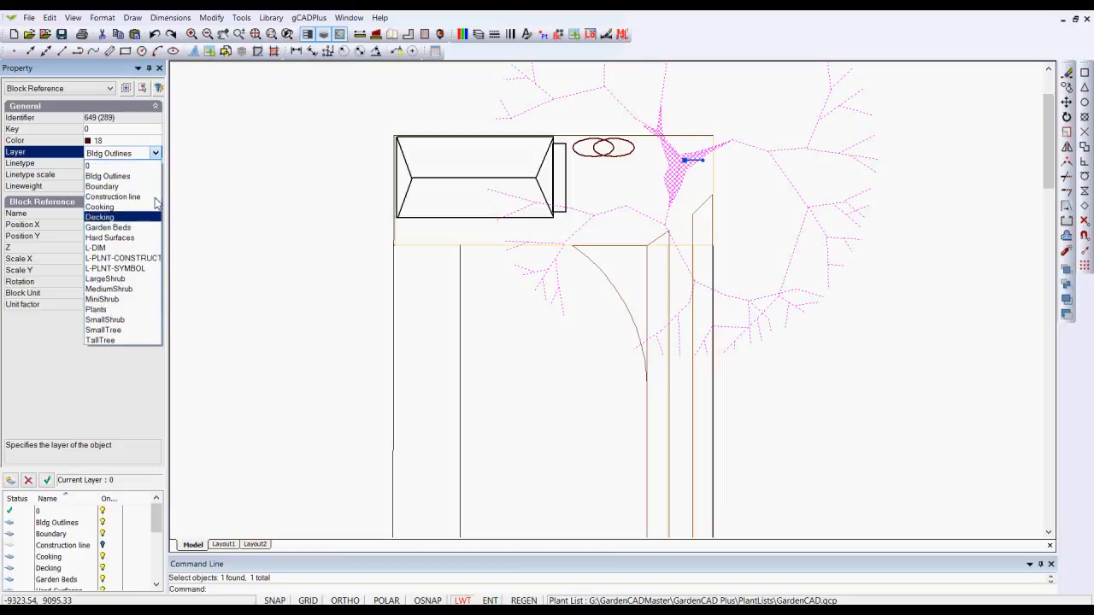
left_click(98, 310)
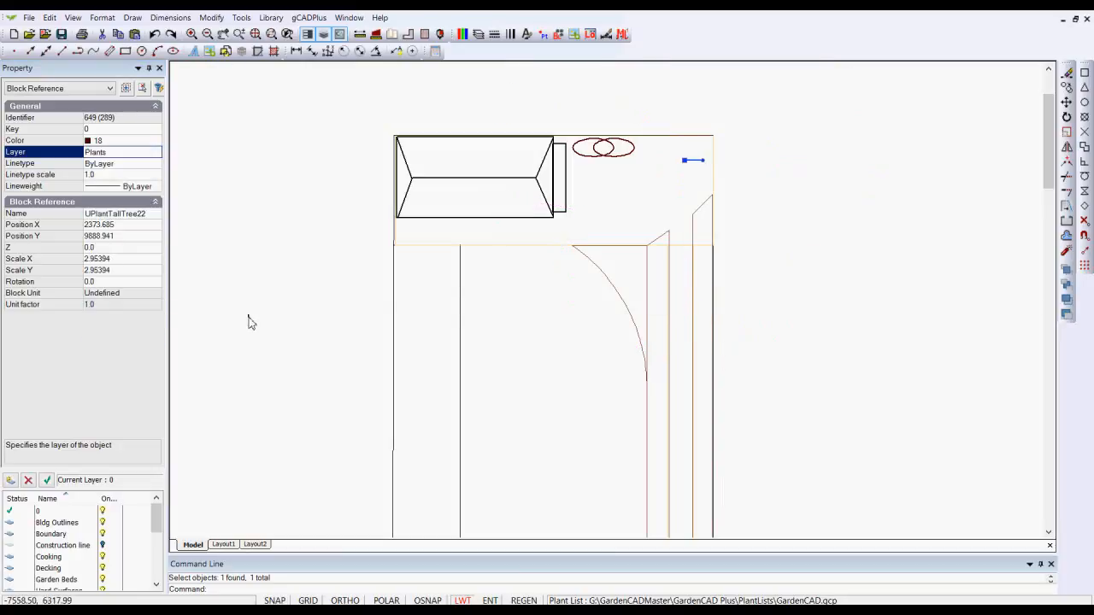
key("Escape")
Turn the Plants layer back on
left_click(478, 34)
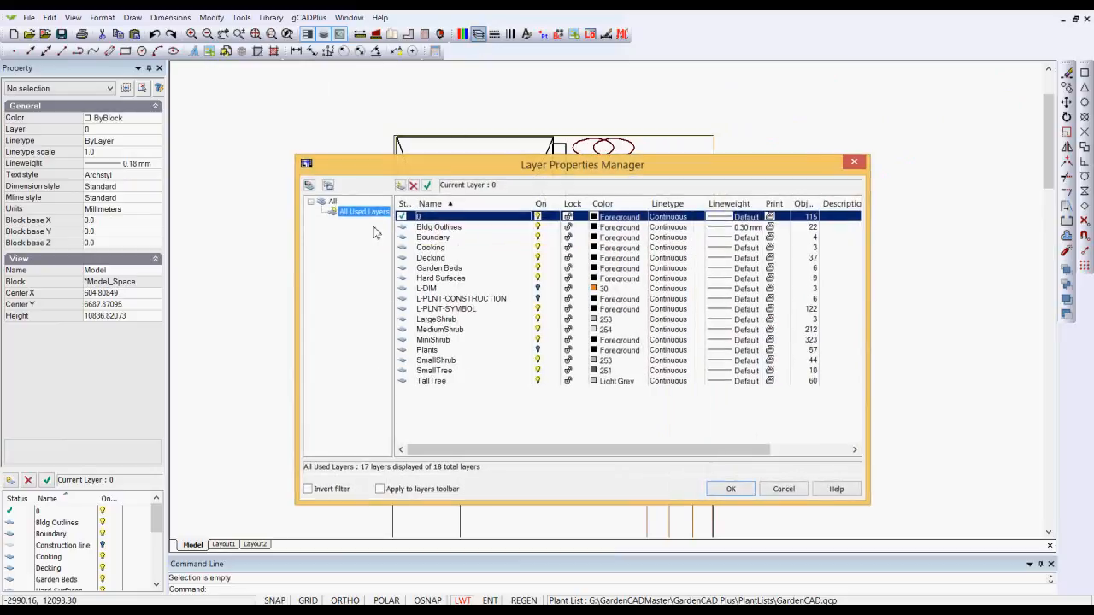
left_click(543, 351)
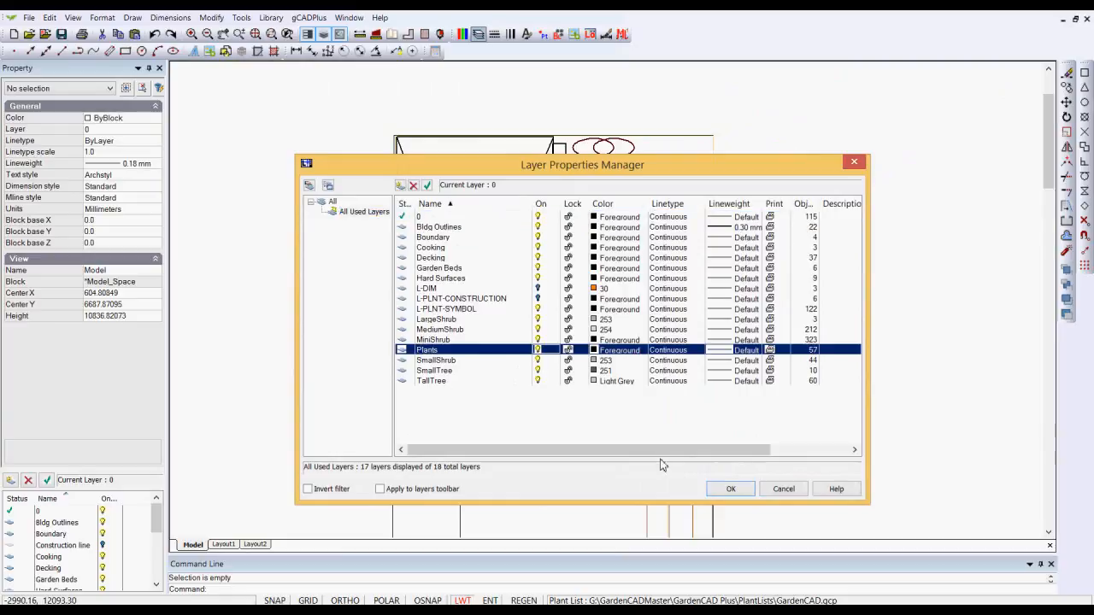
left_click(723, 489)
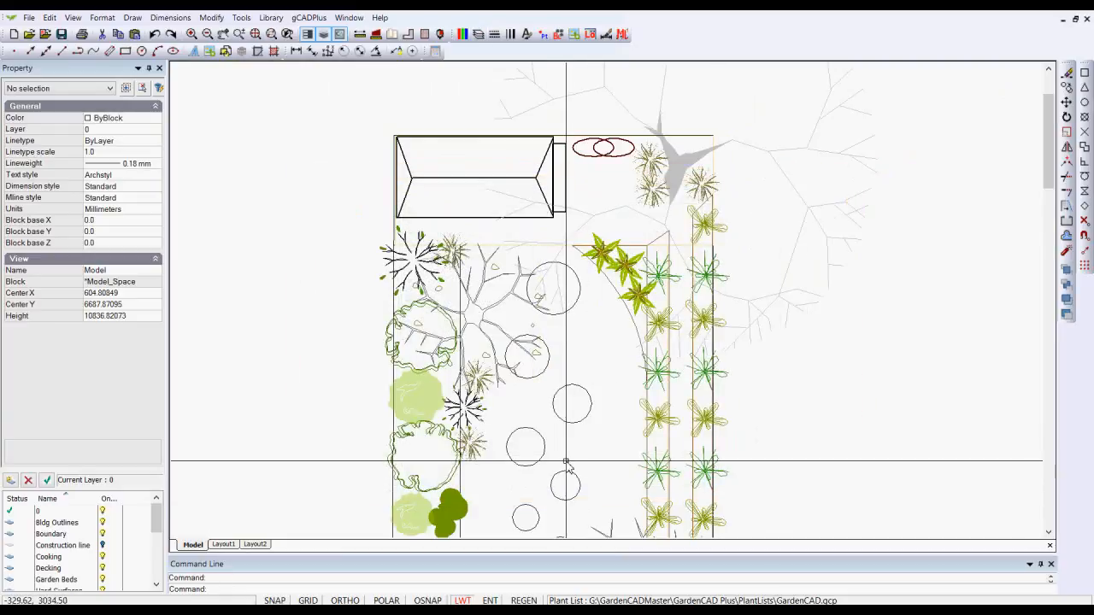
Select all eight stepping-stone circles between the planting beds and move them from the Plants layer to layer 0
middle_click_drag(568, 443, 567, 313)
left_click(580, 293)
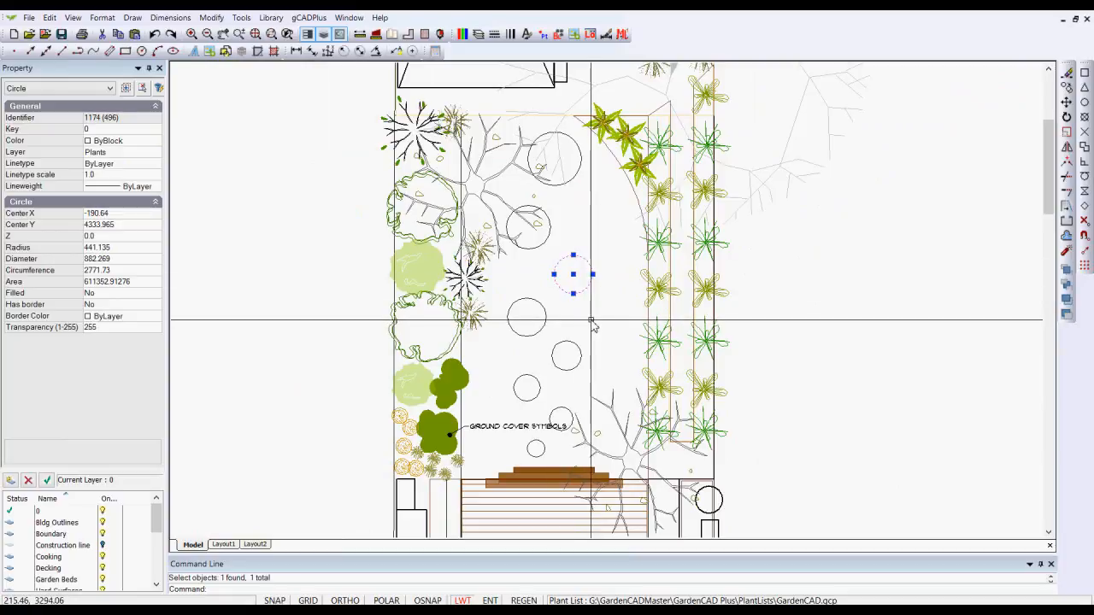
left_click(576, 177)
left_click(548, 236)
left_click(545, 316)
left_click(552, 355)
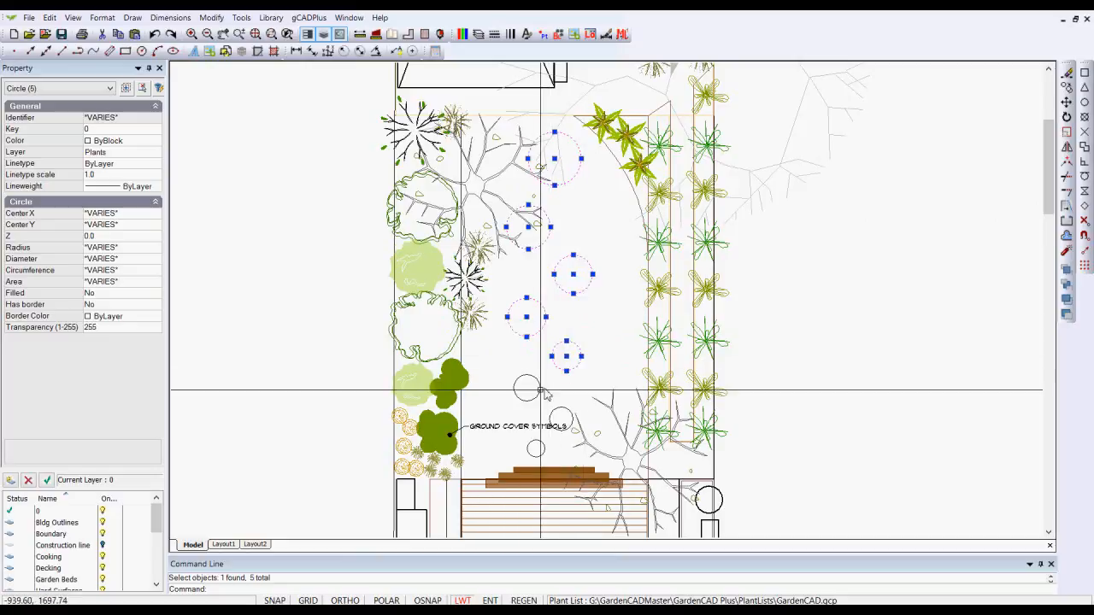
left_click(539, 389)
left_click(559, 430)
left_click(543, 454)
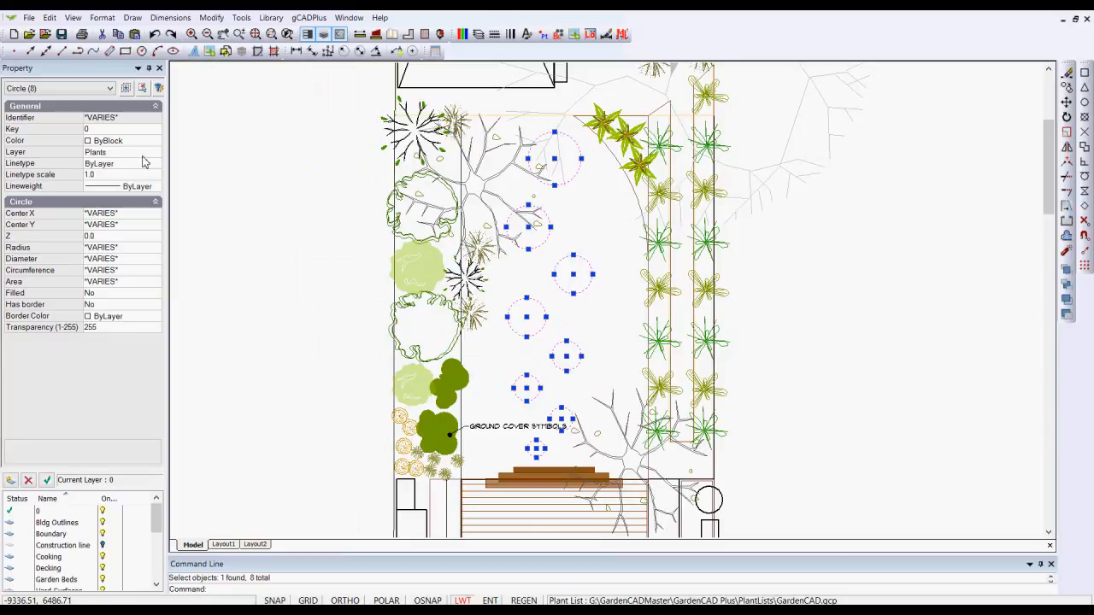
left_click(144, 153)
left_click(155, 152)
left_click(120, 173)
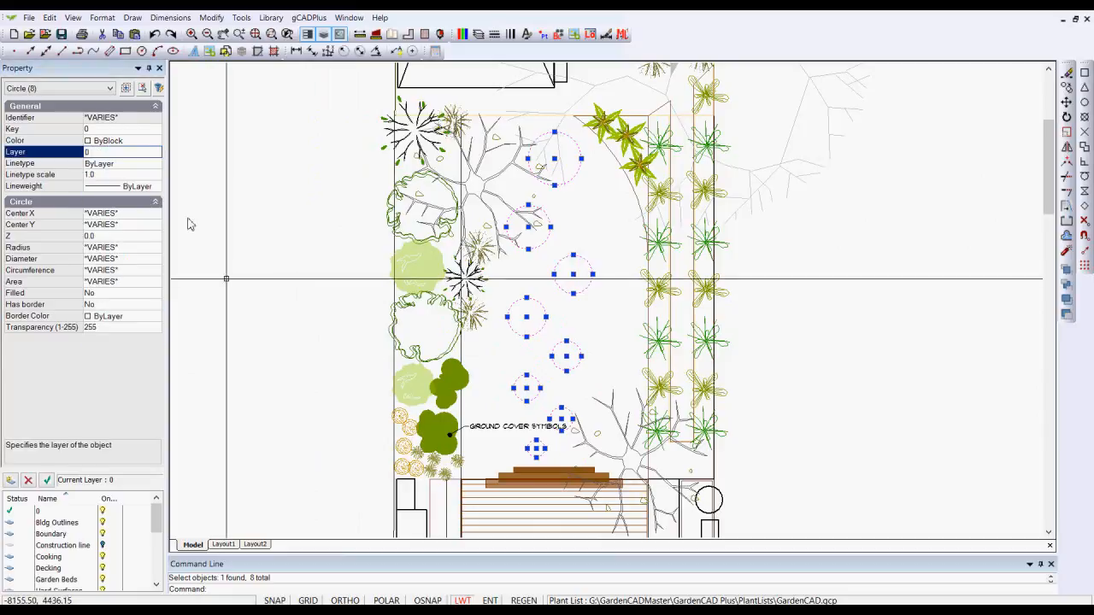
key("Escape")
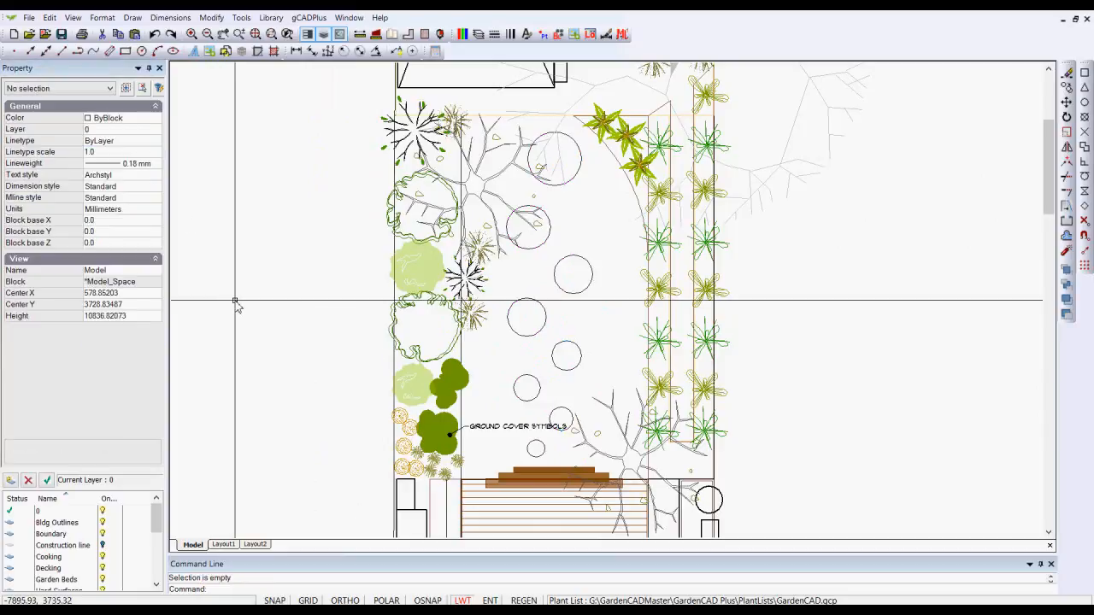